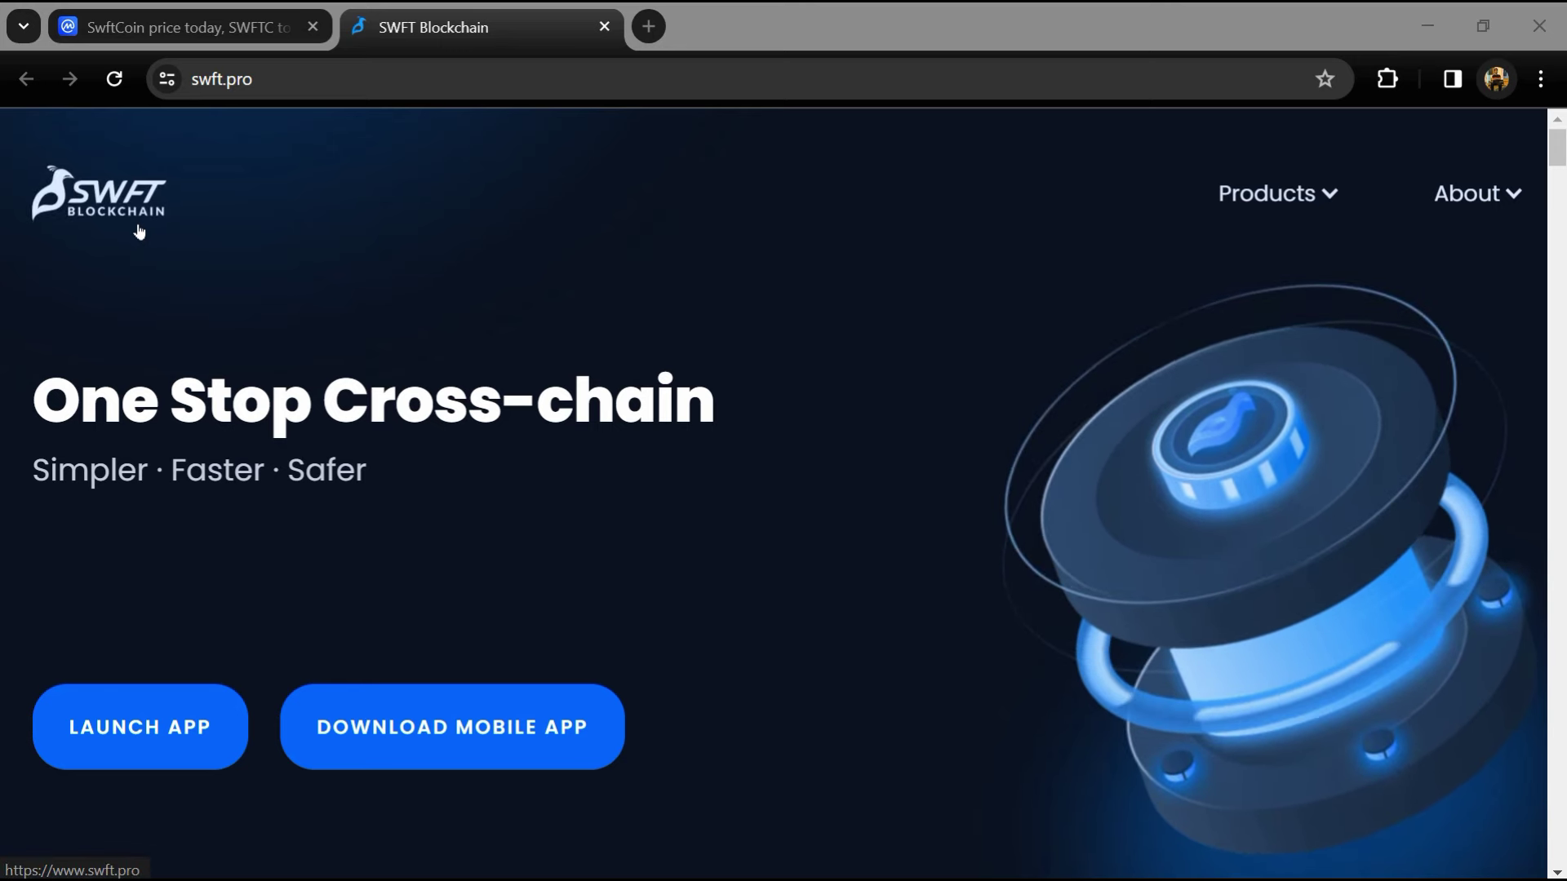
scroll(400, 306, "down", 3)
scroll(401, 306, "down", 3)
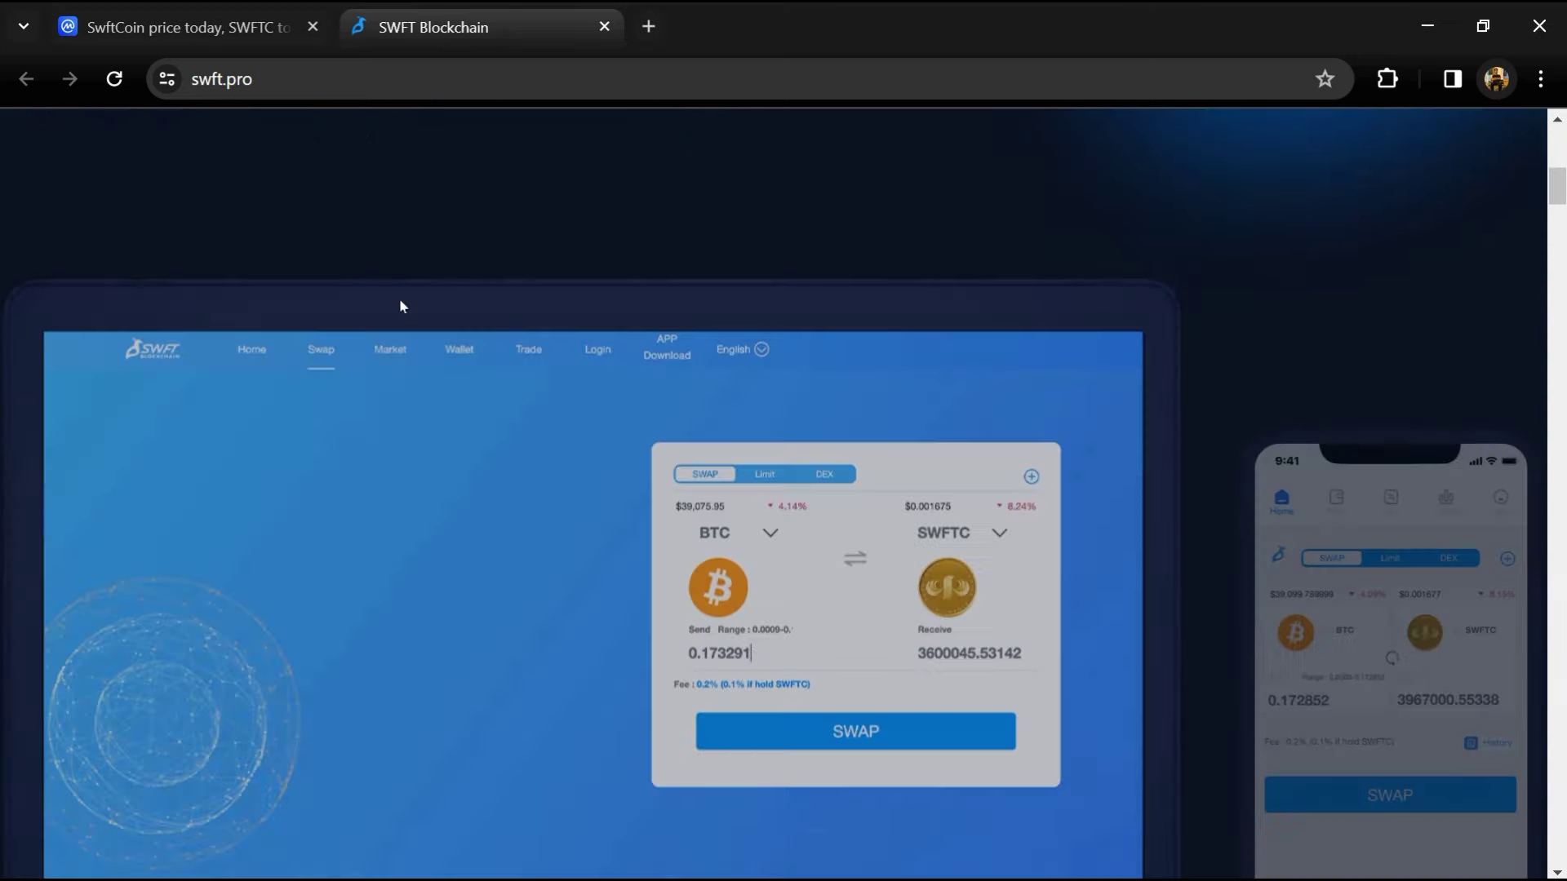
scroll(400, 306, "down", 2)
scroll(401, 306, "down", 4)
scroll(400, 307, "down", 1)
scroll(400, 306, "down", 1)
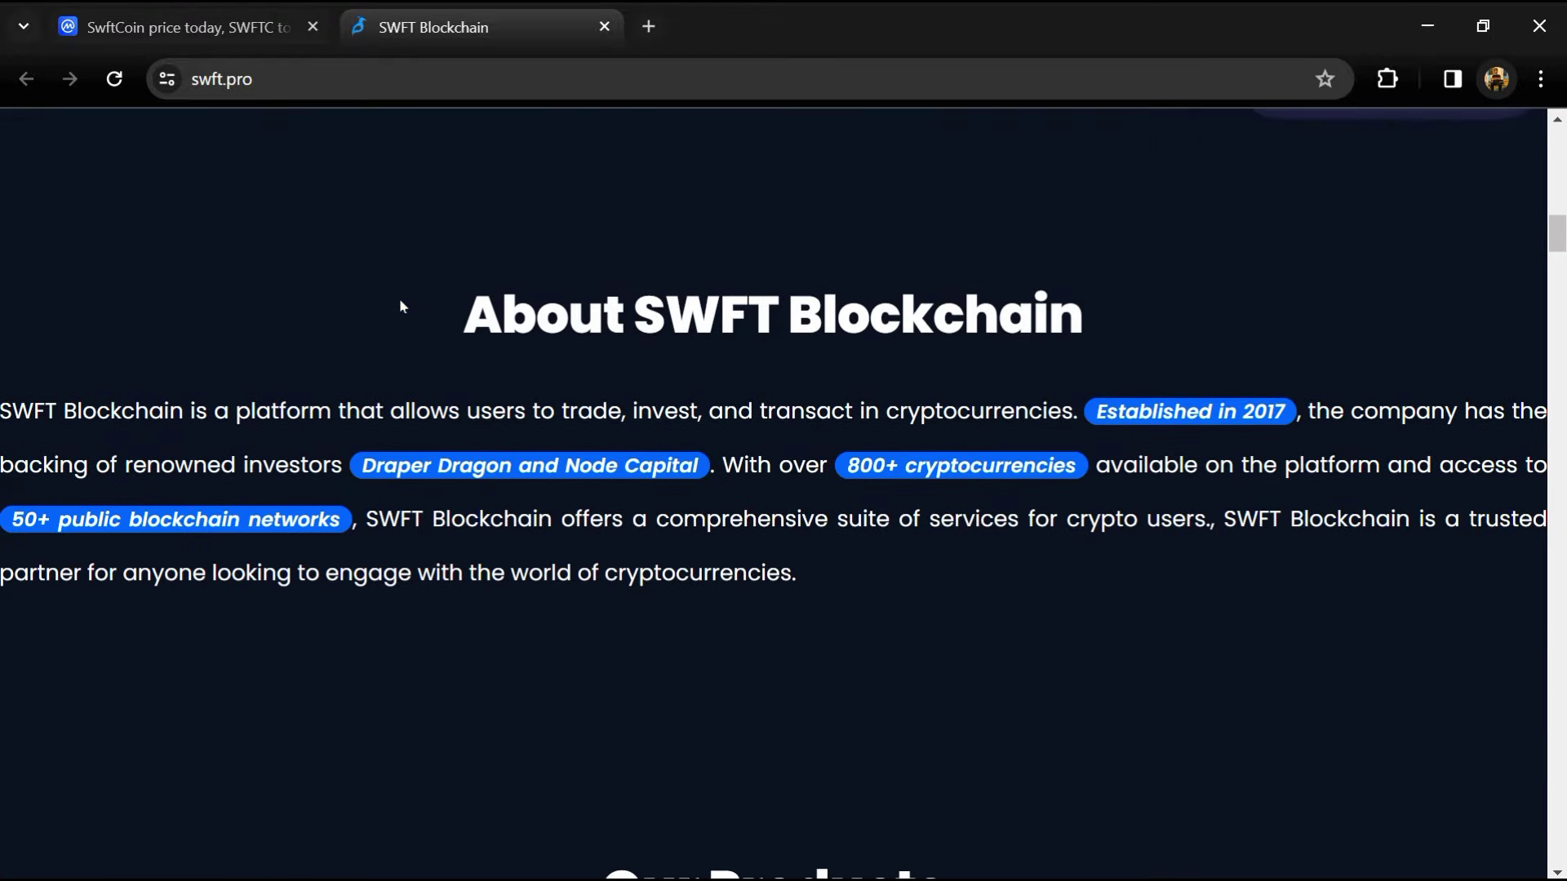
scroll(400, 306, "down", 2)
scroll(399, 305, "down", 4)
scroll(399, 304, "down", 1)
scroll(399, 303, "down", 4)
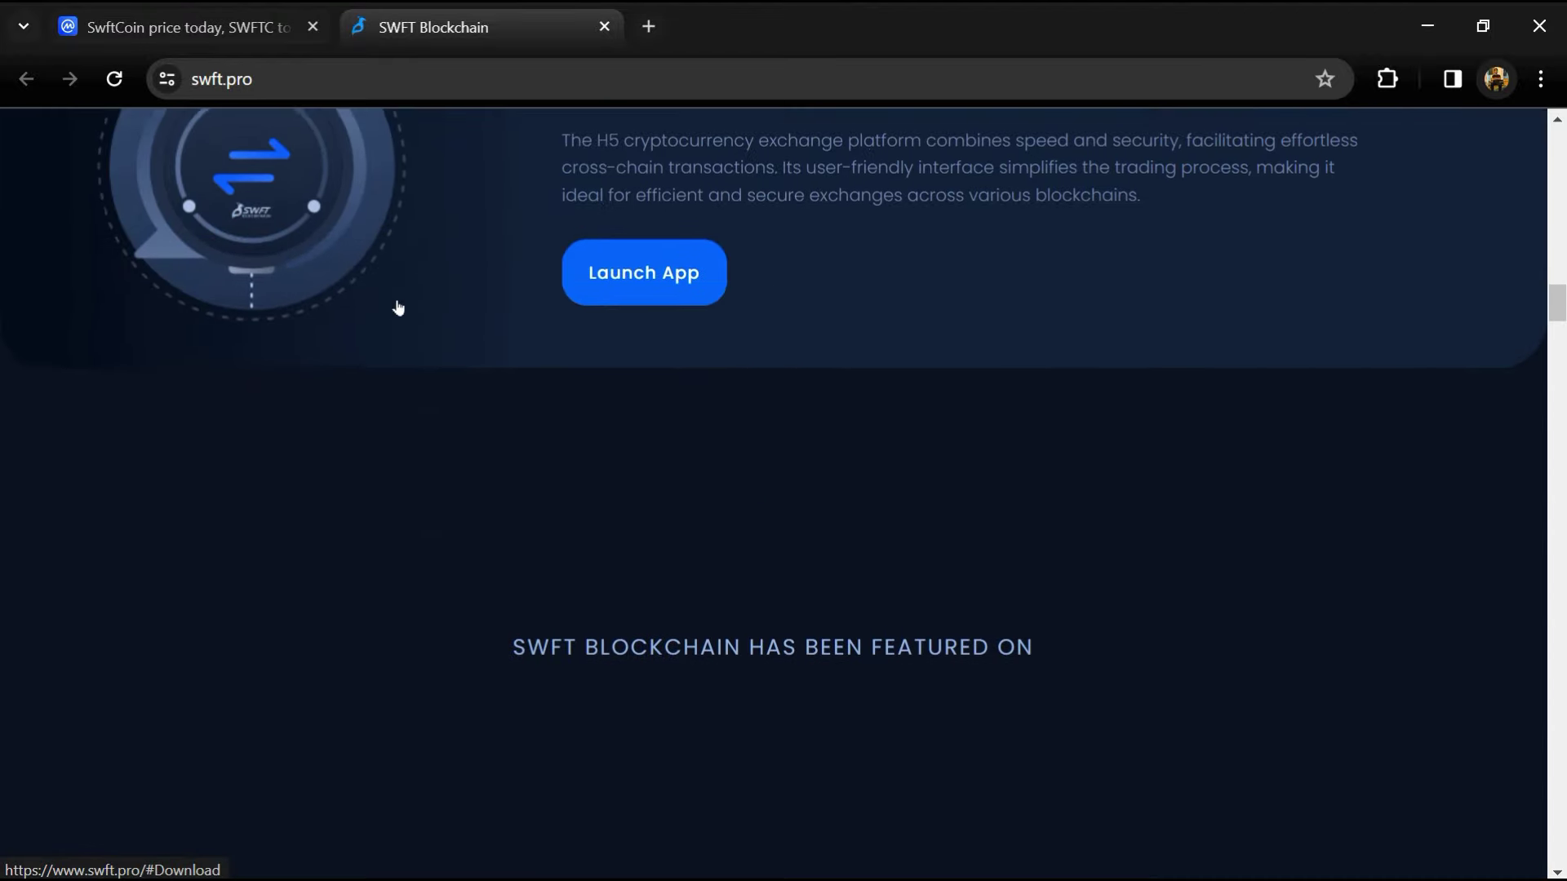
scroll(398, 307, "down", 1)
scroll(398, 307, "down", 3)
scroll(398, 307, "down", 5)
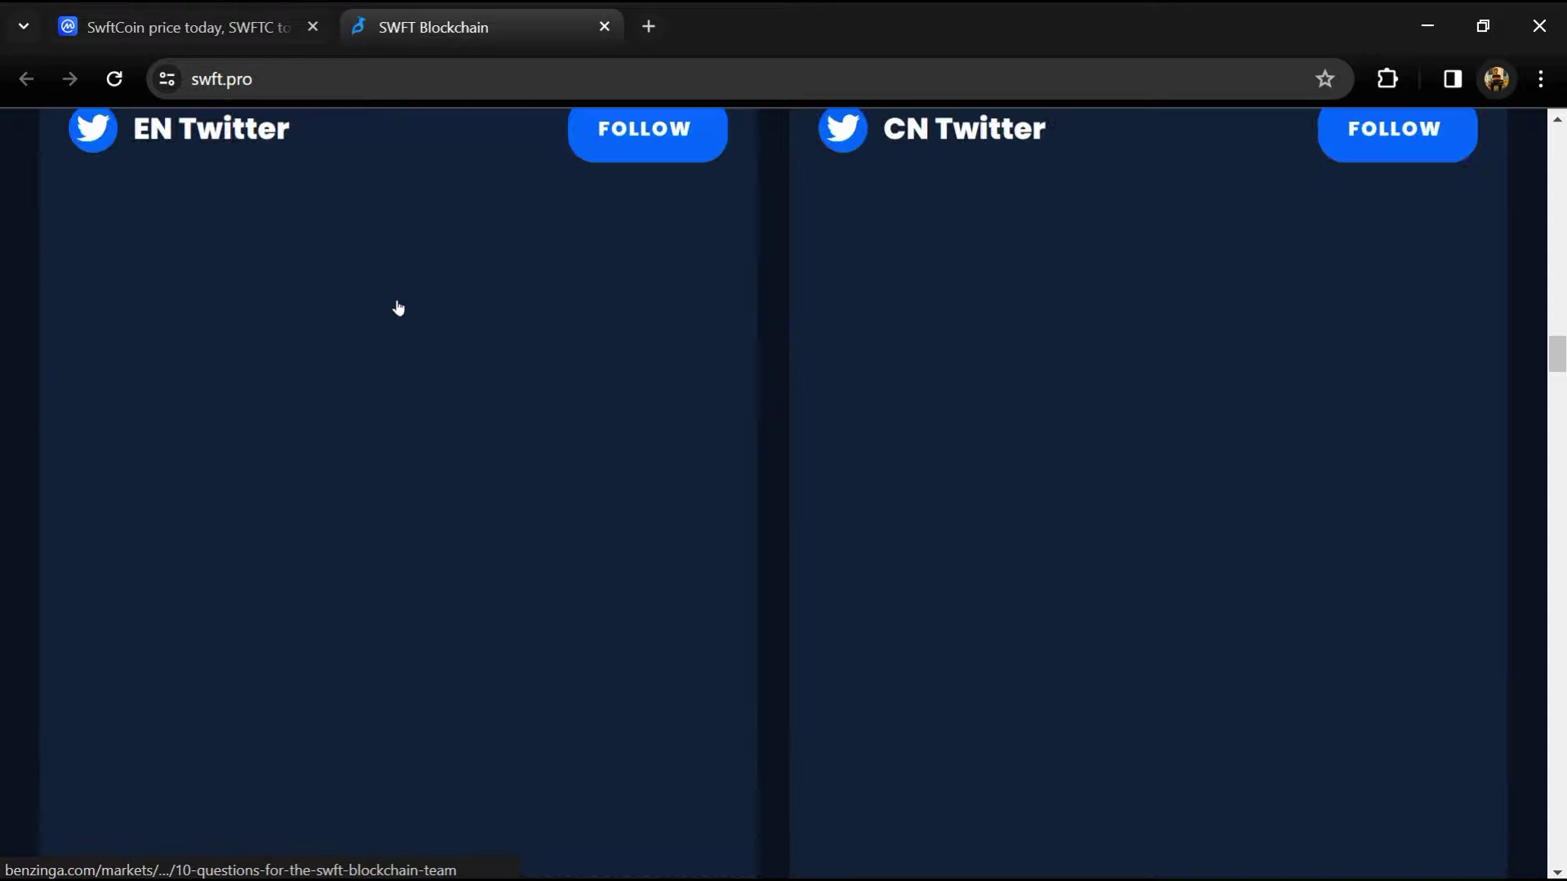
scroll(398, 308, "down", 3)
scroll(398, 307, "down", 2)
scroll(420, 290, "down", 3)
scroll(420, 290, "down", 2)
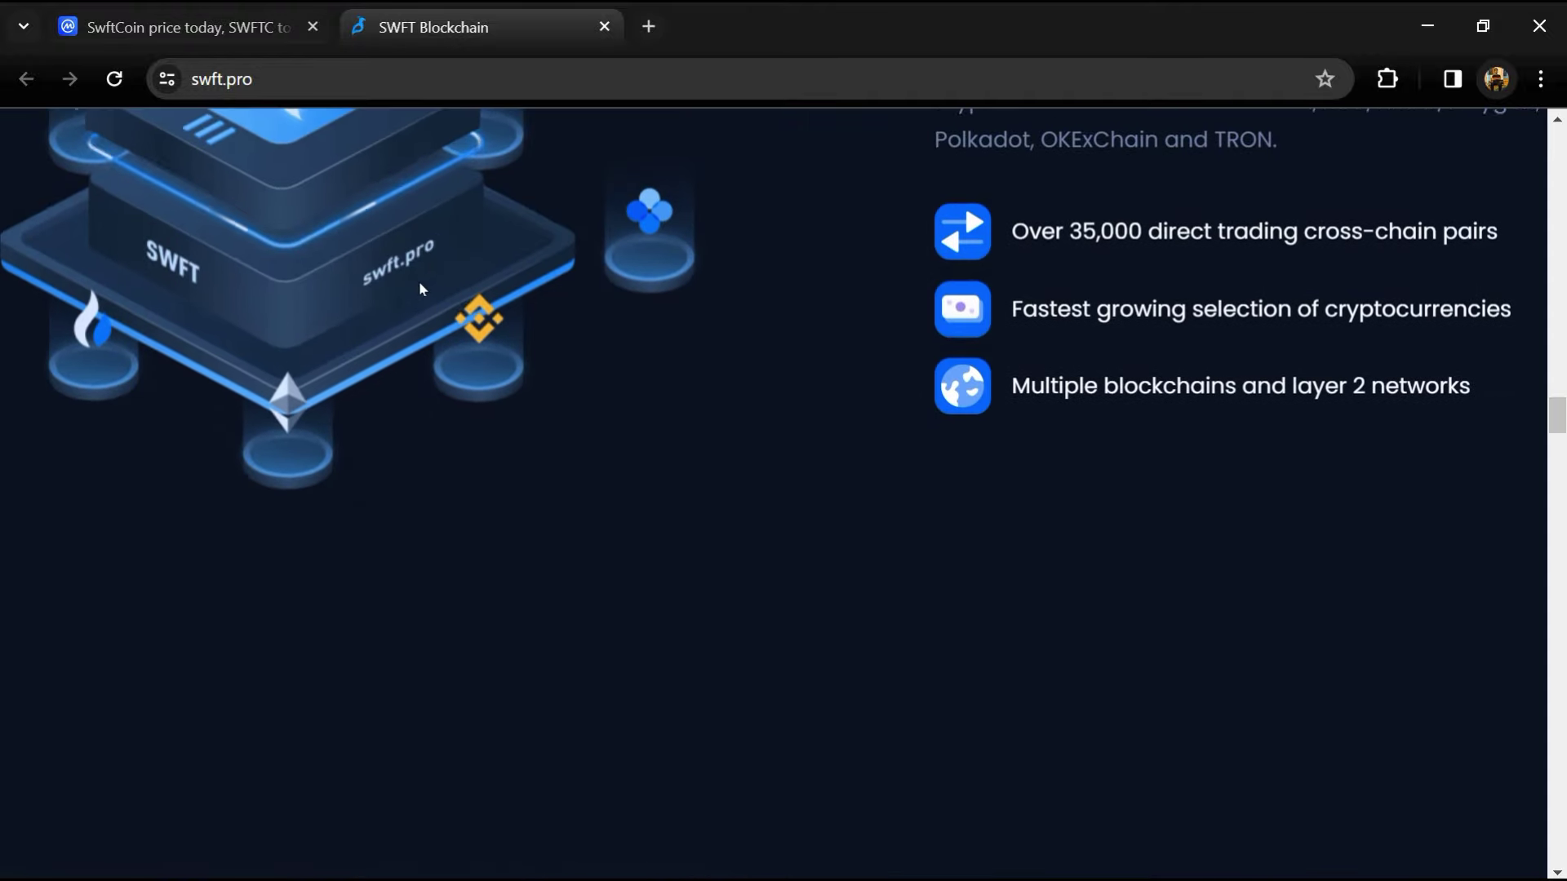
scroll(419, 286, "up", 1)
scroll(419, 285, "down", 4)
scroll(419, 286, "down", 3)
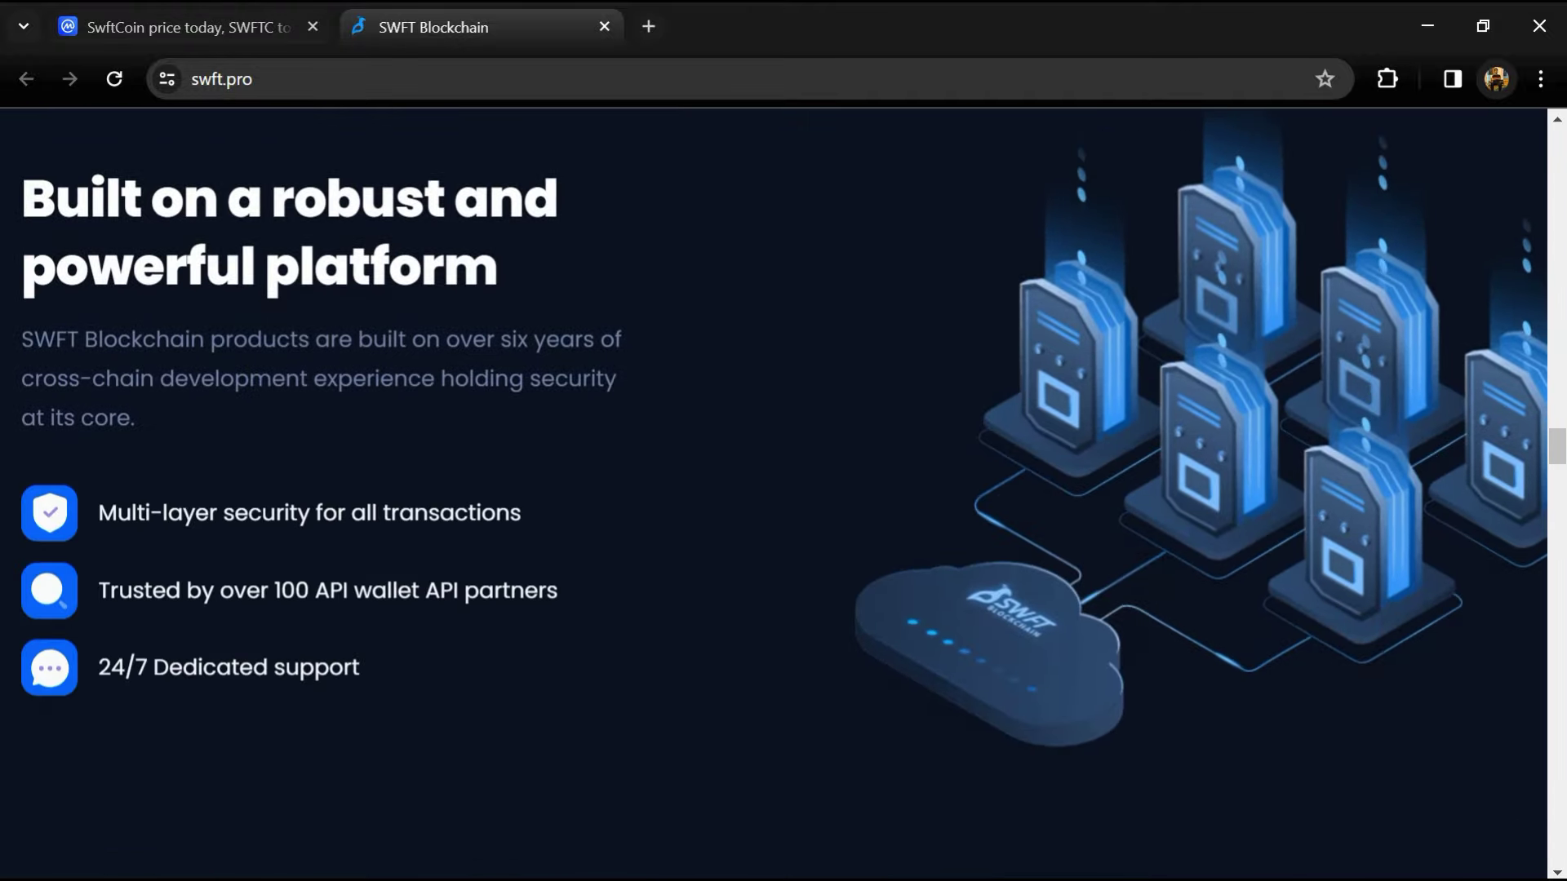
scroll(417, 289, "down", 1)
scroll(416, 289, "down", 4)
scroll(416, 291, "down", 1)
scroll(416, 291, "down", 3)
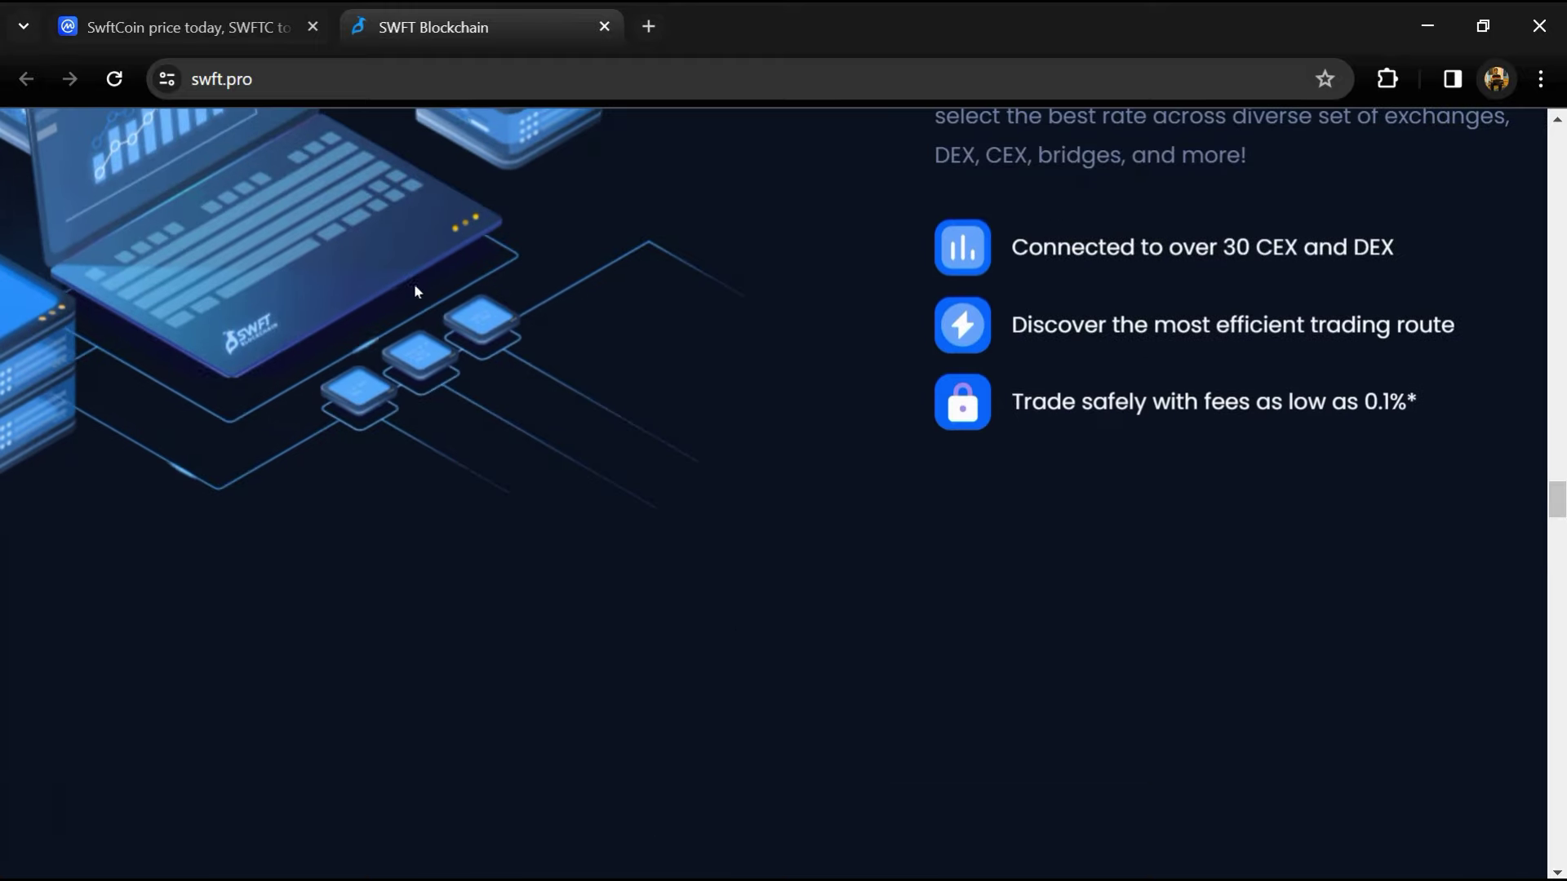
scroll(415, 291, "down", 4)
scroll(414, 292, "down", 3)
scroll(414, 292, "down", 3)
scroll(415, 292, "down", 1)
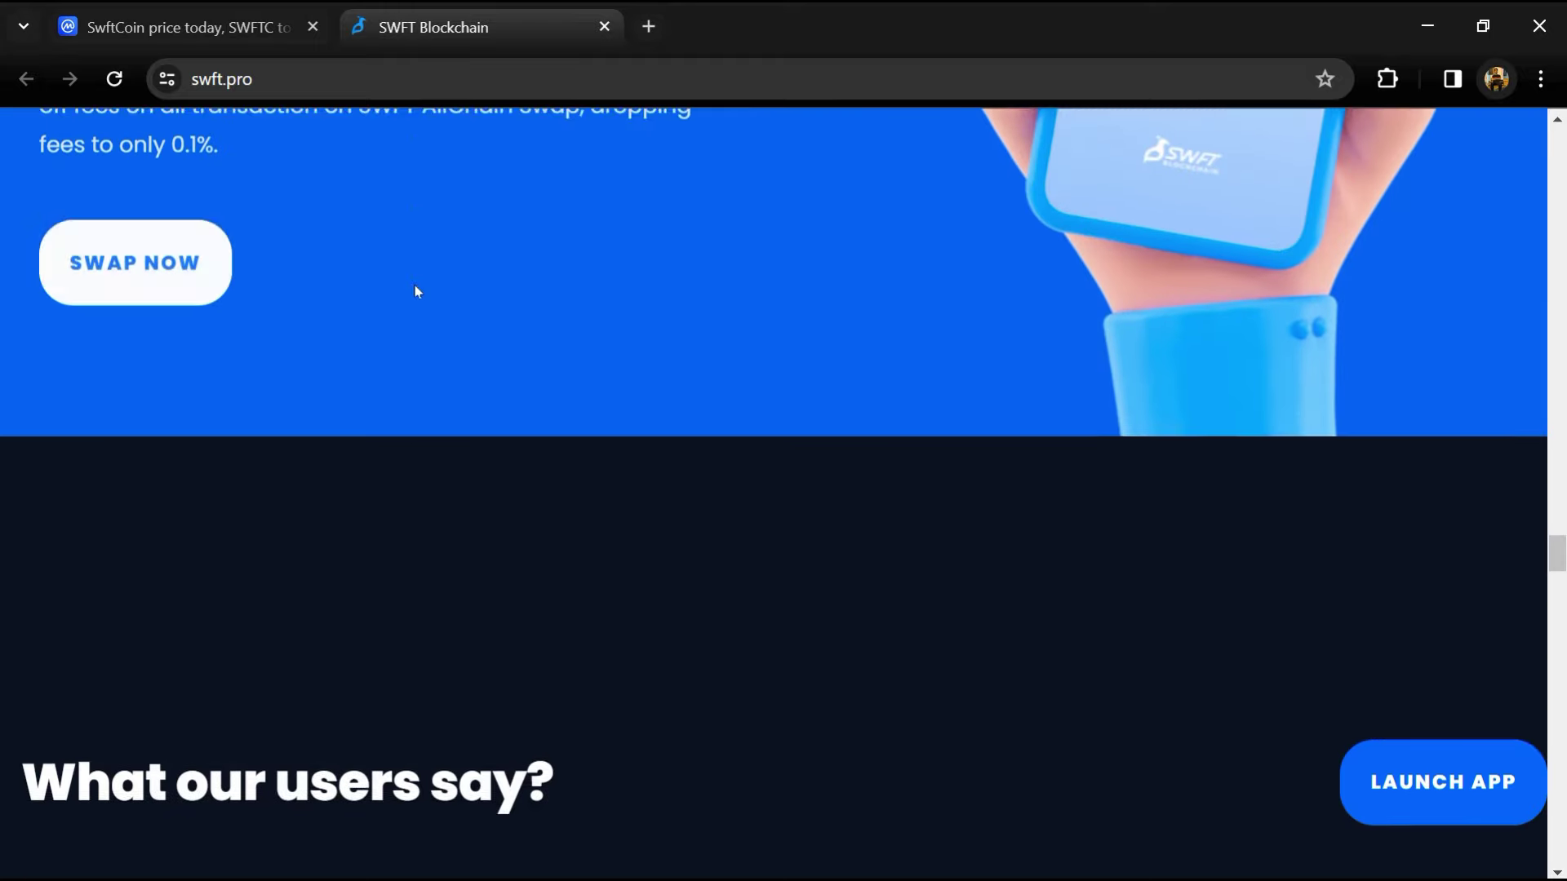
scroll(415, 291, "down", 3)
scroll(415, 292, "down", 2)
scroll(414, 291, "down", 1)
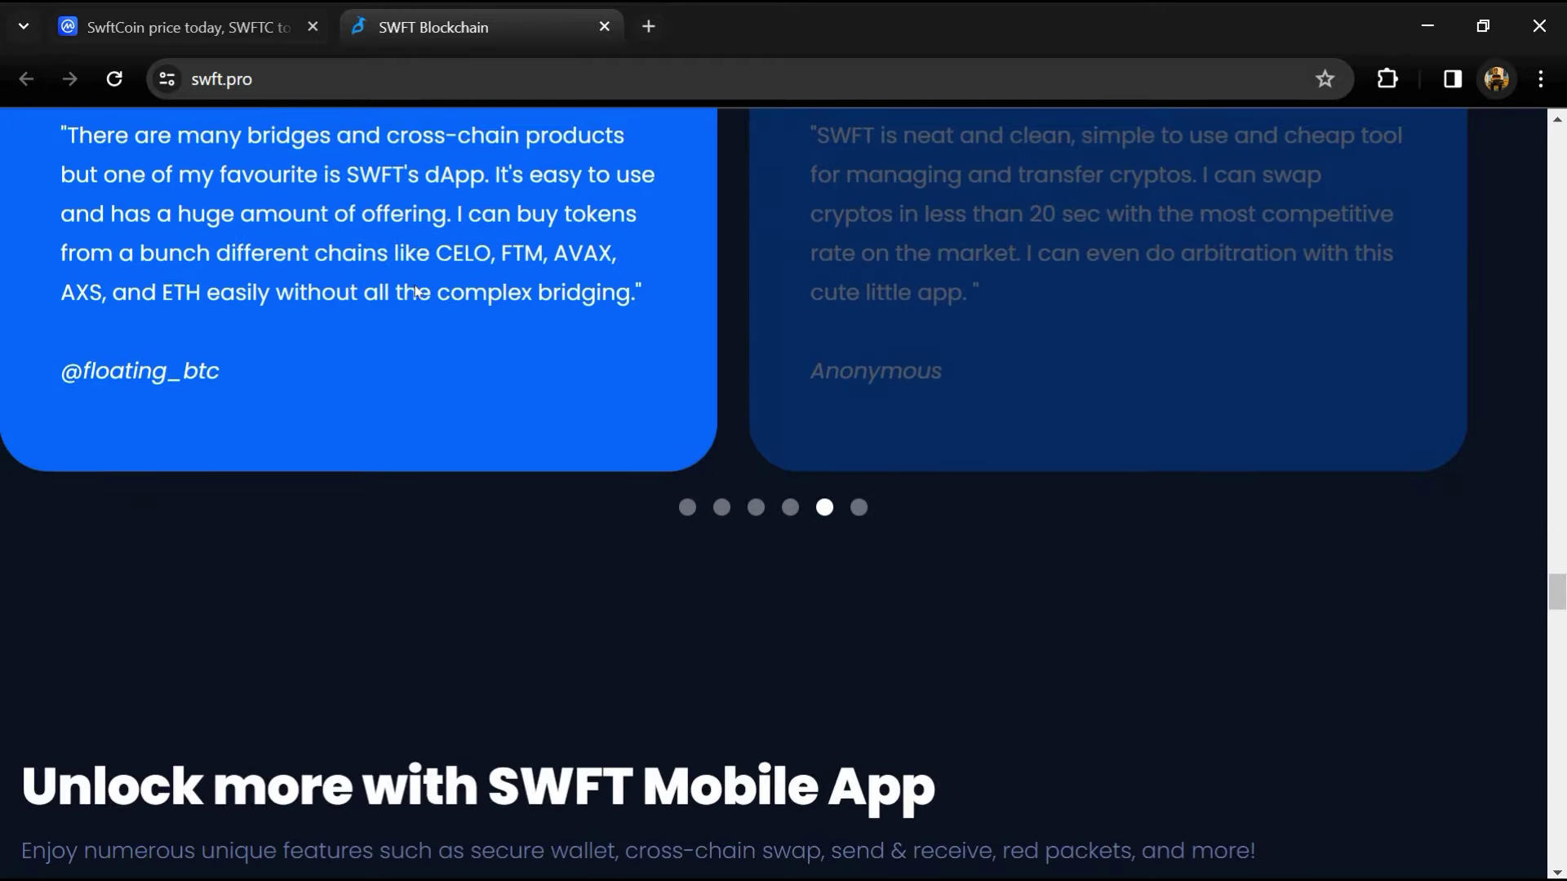
scroll(416, 291, "down", 3)
scroll(415, 292, "down", 4)
scroll(415, 292, "down", 3)
scroll(416, 292, "down", 4)
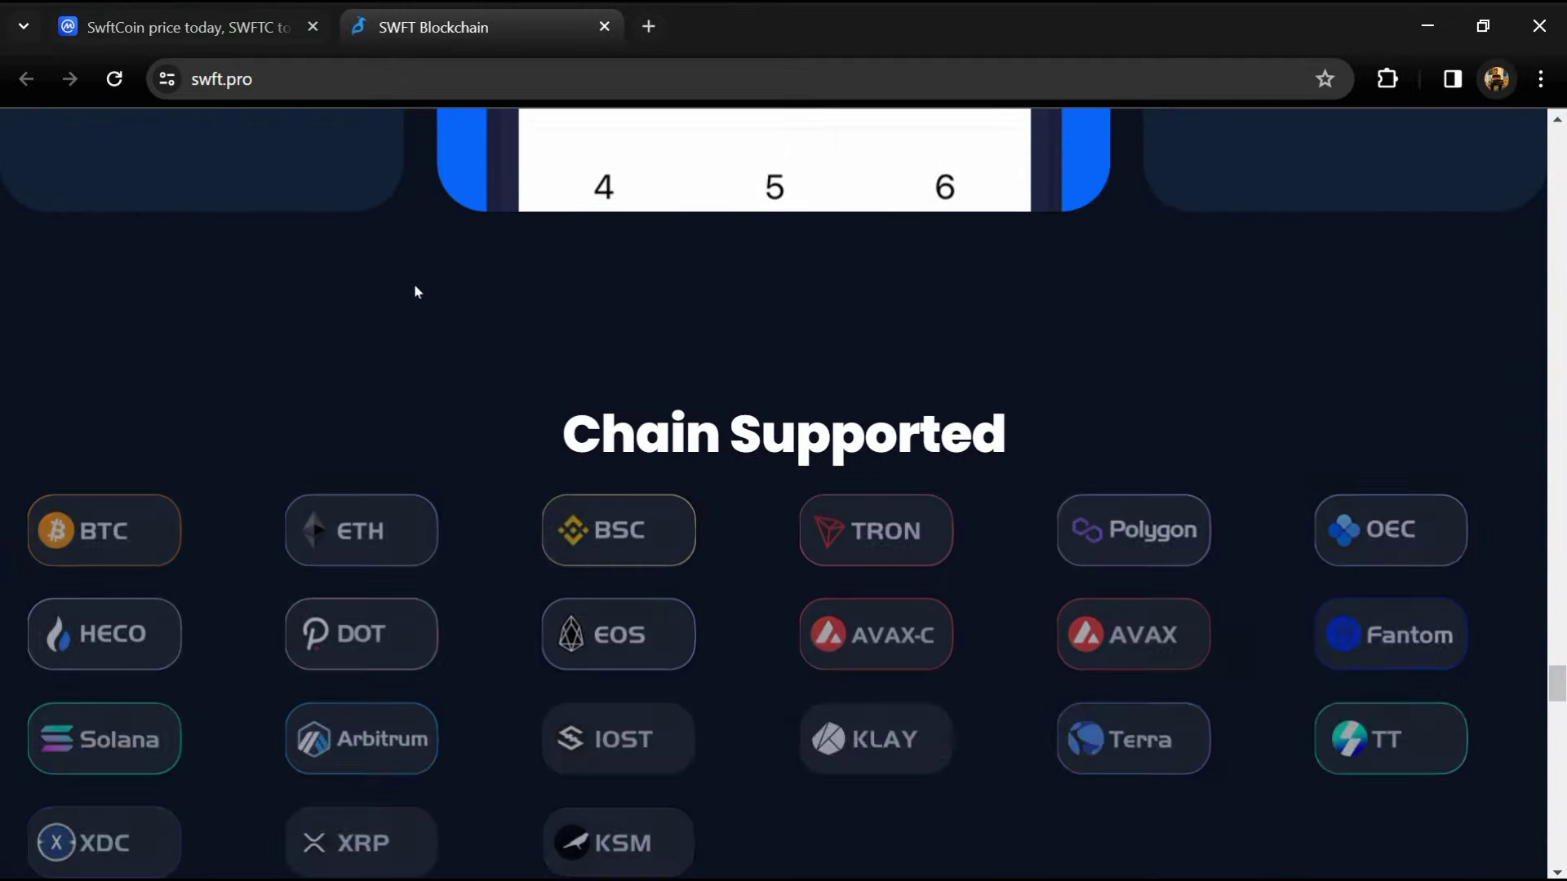
scroll(415, 292, "down", 2)
scroll(414, 291, "down", 3)
scroll(413, 291, "down", 4)
scroll(414, 290, "down", 2)
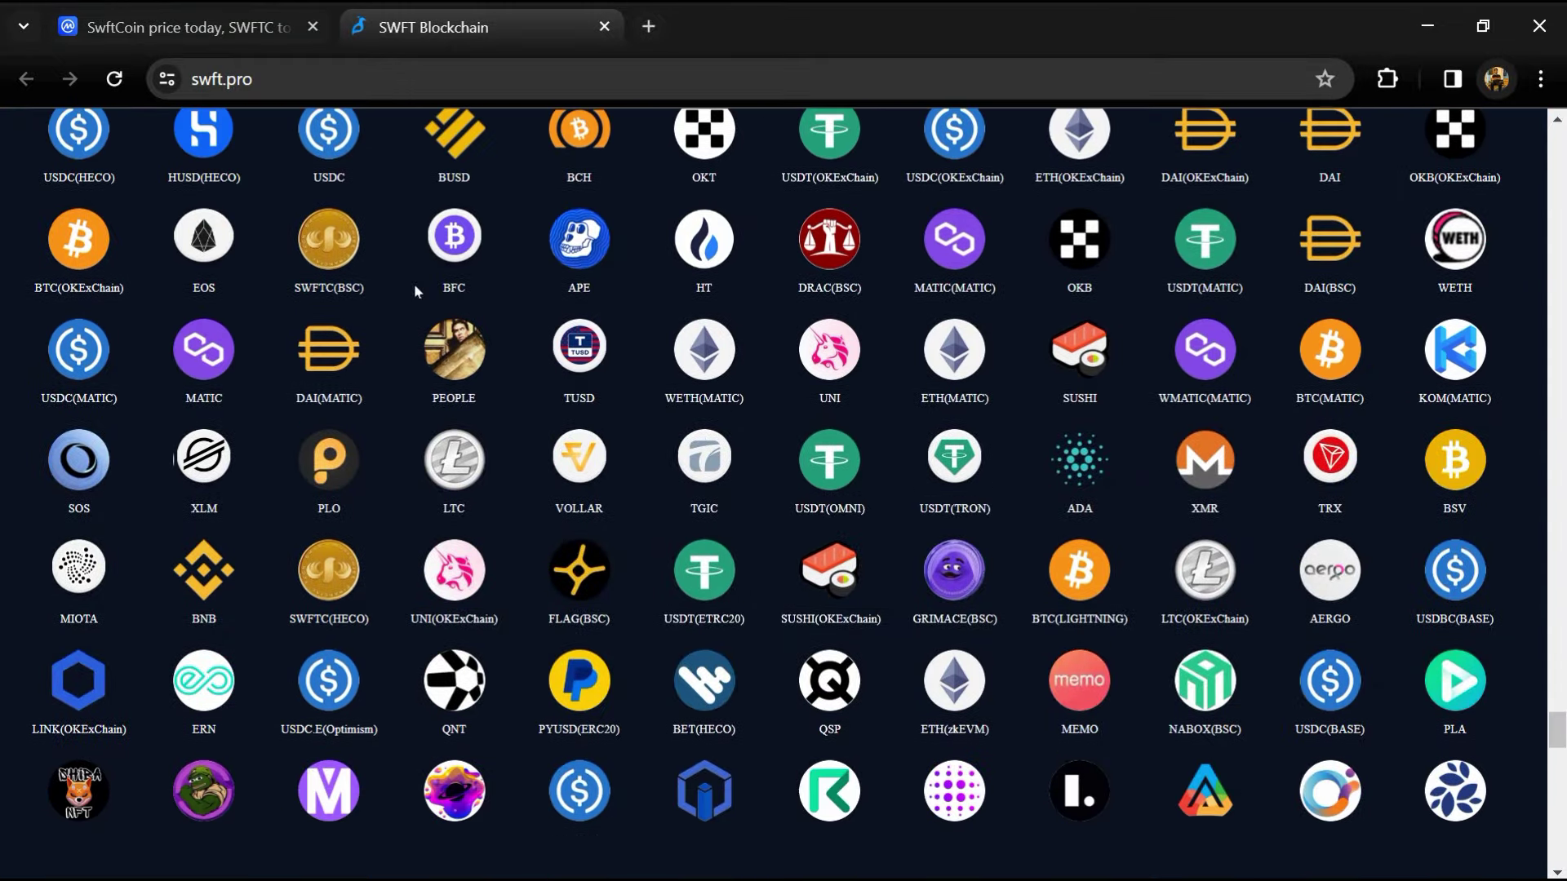
scroll(413, 290, "down", 5)
scroll(416, 291, "down", 5)
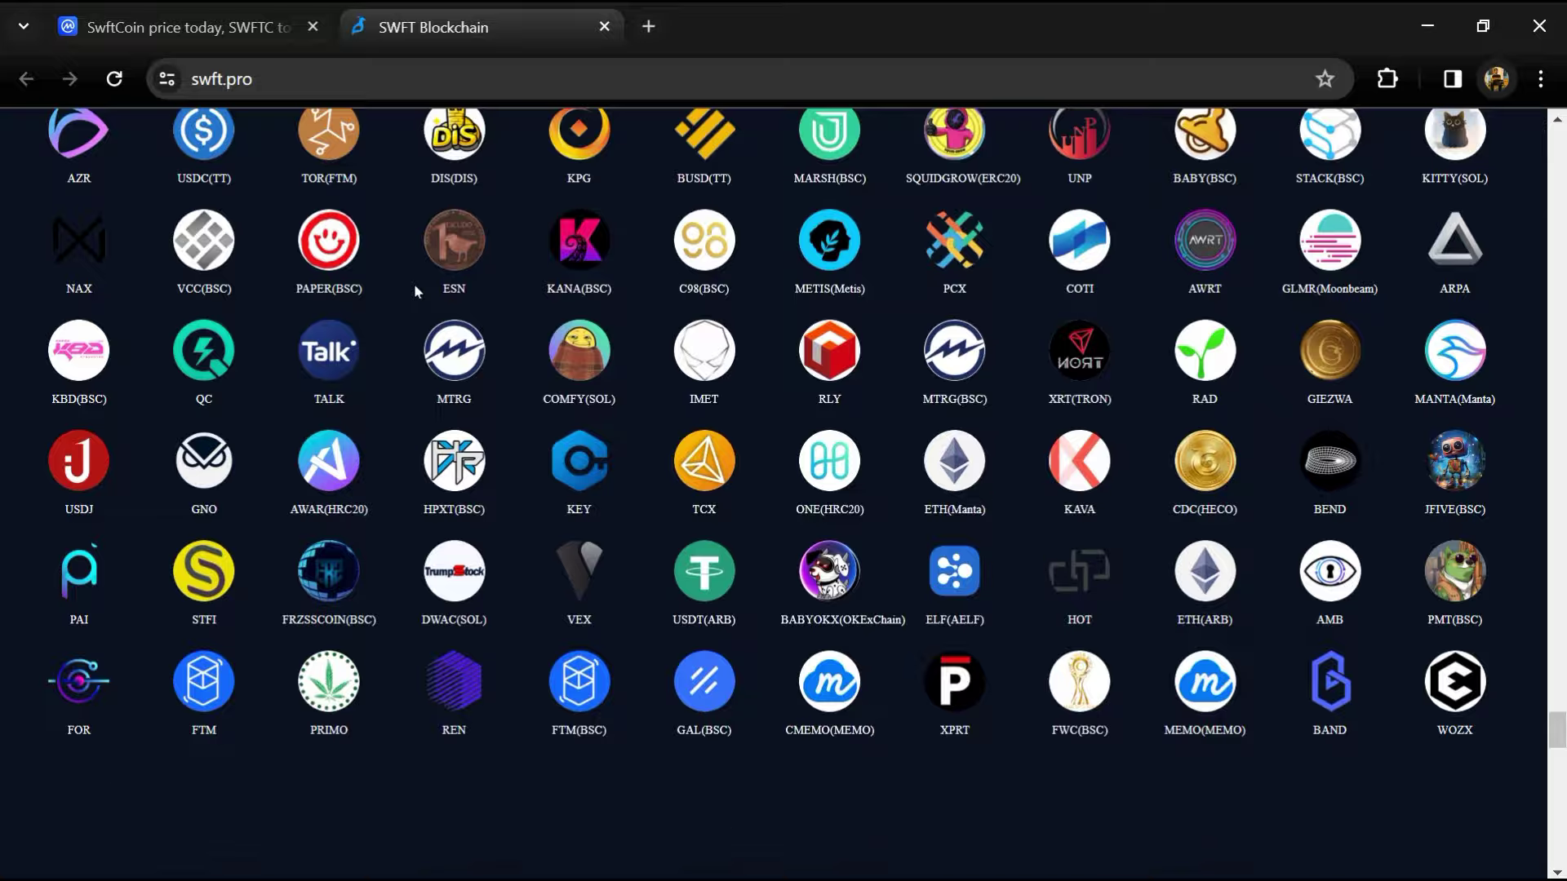
scroll(414, 291, "up", 3)
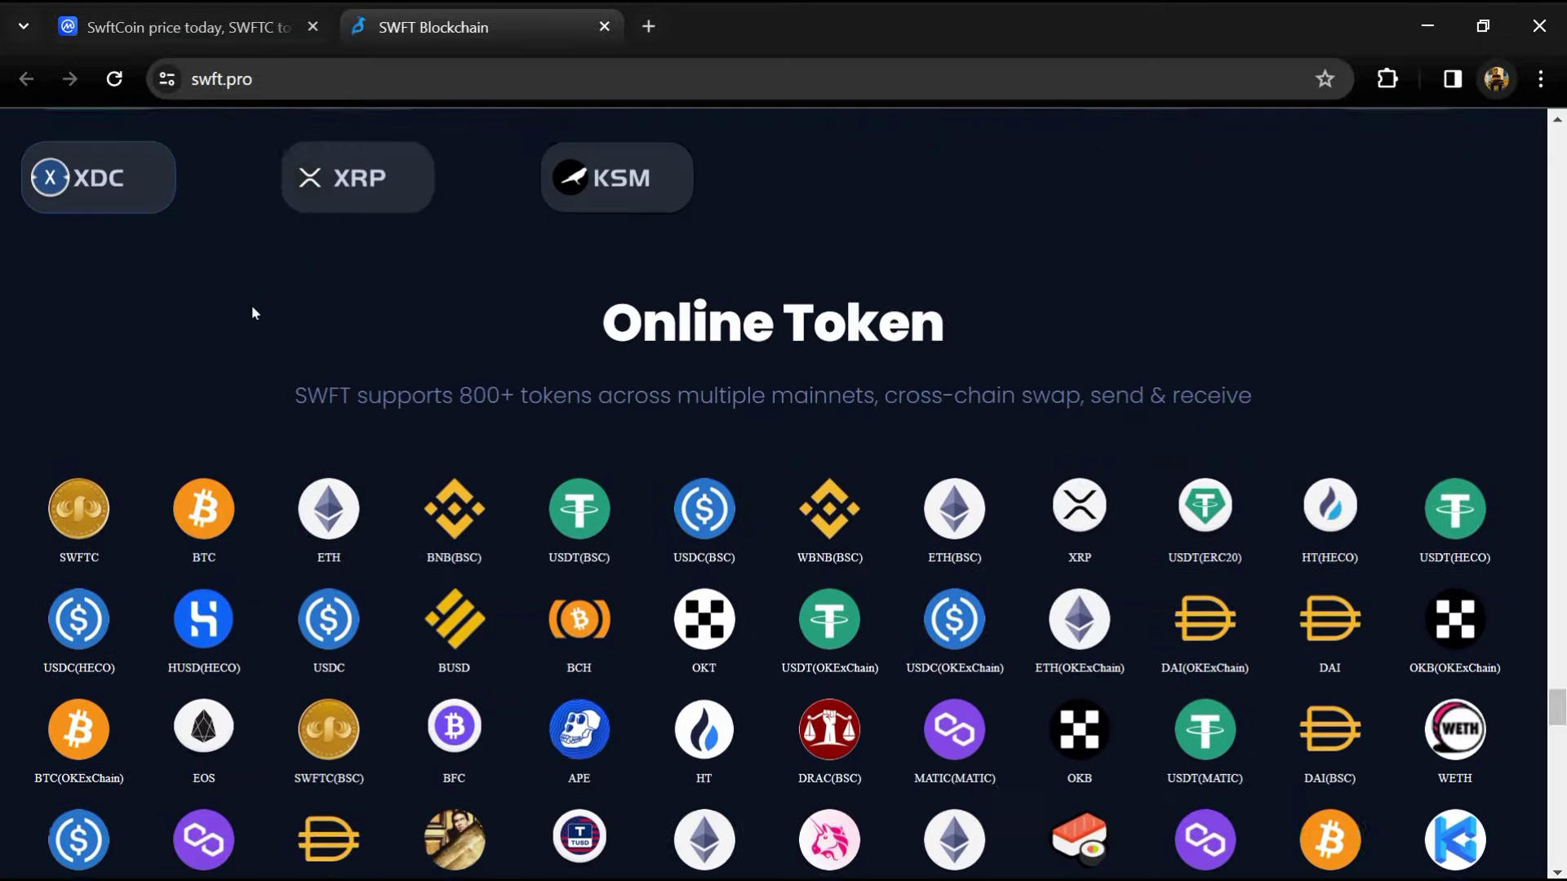
scroll(326, 334, "up", 5)
scroll(326, 333, "up", 5)
scroll(524, 351, "up", 5)
scroll(552, 332, "up", 5)
scroll(681, 347, "up", 5)
scroll(682, 348, "up", 5)
scroll(682, 347, "up", 5)
scroll(682, 342, "up", 5)
scroll(679, 345, "up", 5)
scroll(678, 350, "up", 5)
scroll(672, 354, "up", 5)
scroll(673, 346, "up", 5)
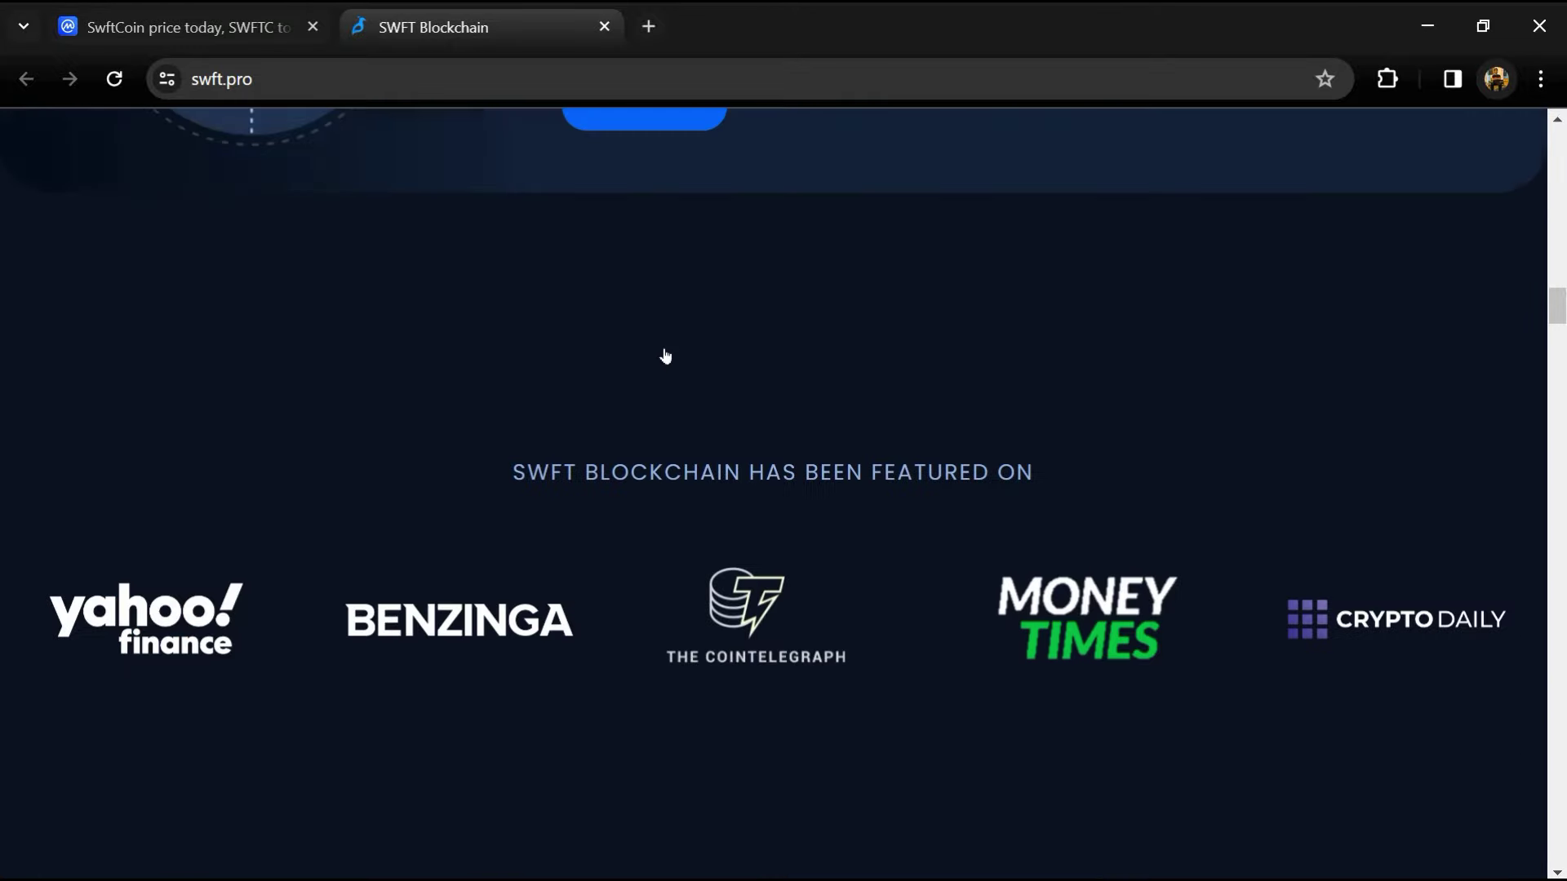
scroll(667, 348, "up", 5)
scroll(662, 356, "up", 5)
scroll(662, 357, "up", 5)
scroll(658, 353, "up", 5)
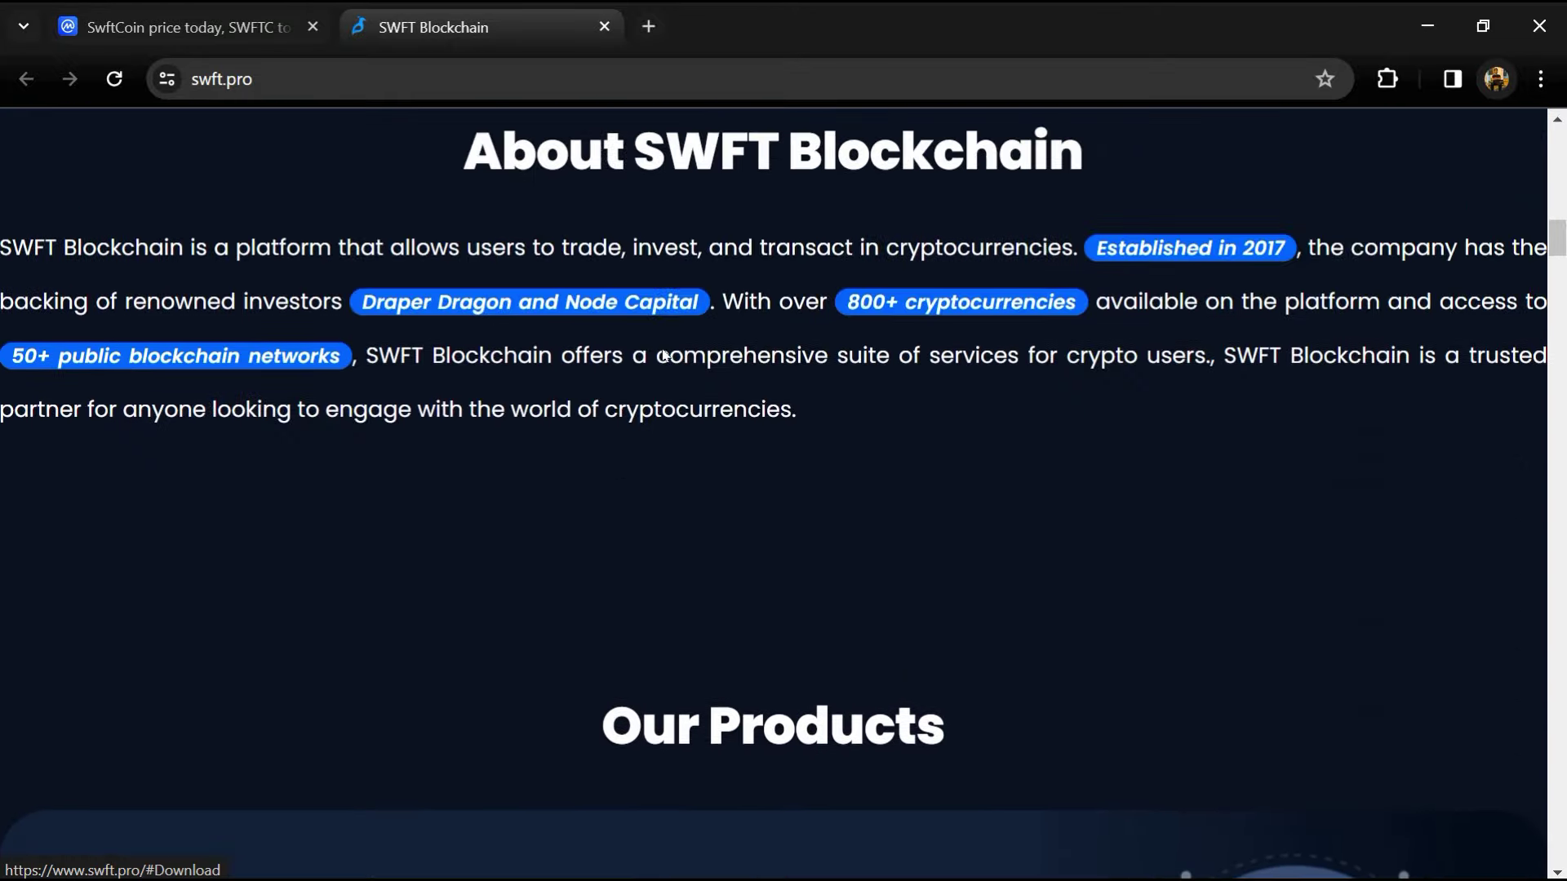
scroll(659, 353, "up", 5)
scroll(663, 353, "up", 5)
scroll(661, 352, "up", 5)
scroll(659, 351, "up", 5)
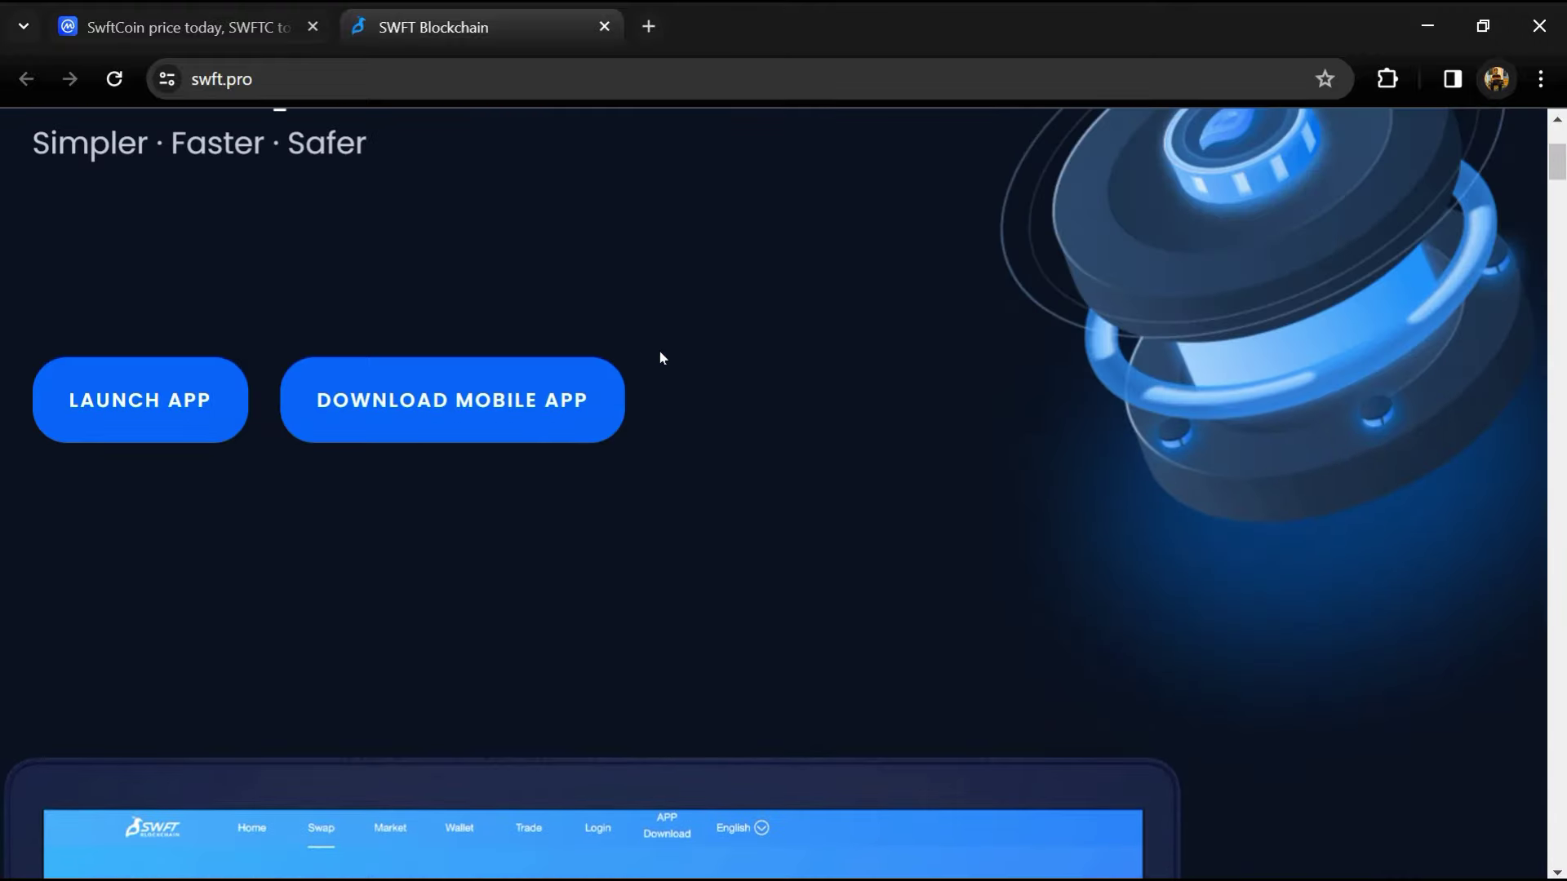
scroll(660, 352, "up", 3)
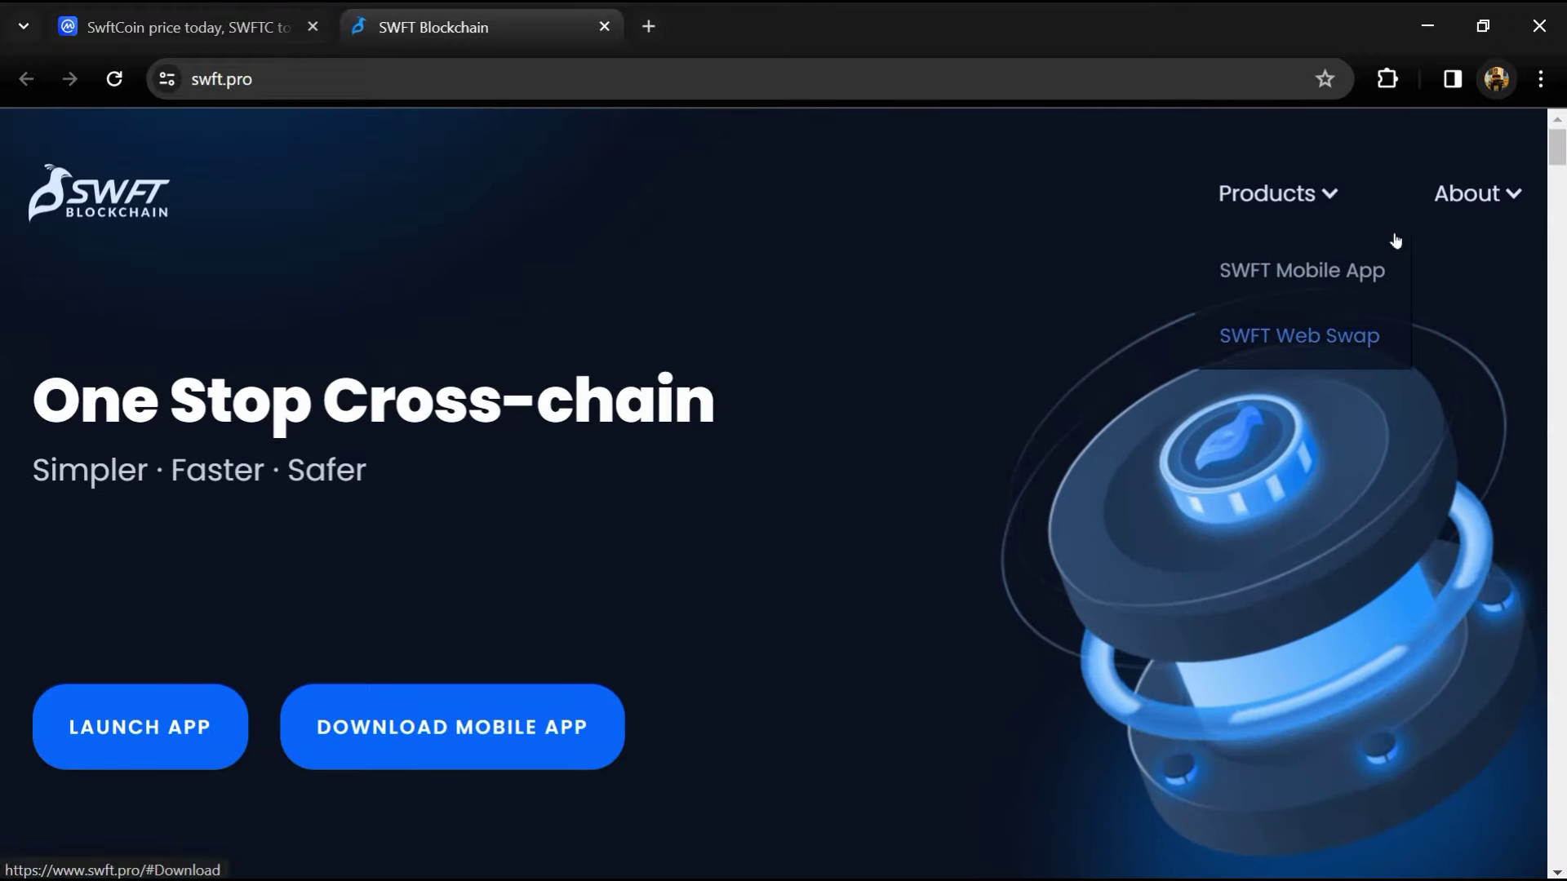
scroll(399, 297, "down", 3)
scroll(399, 298, "down", 3)
scroll(399, 297, "down", 2)
scroll(400, 299, "down", 4)
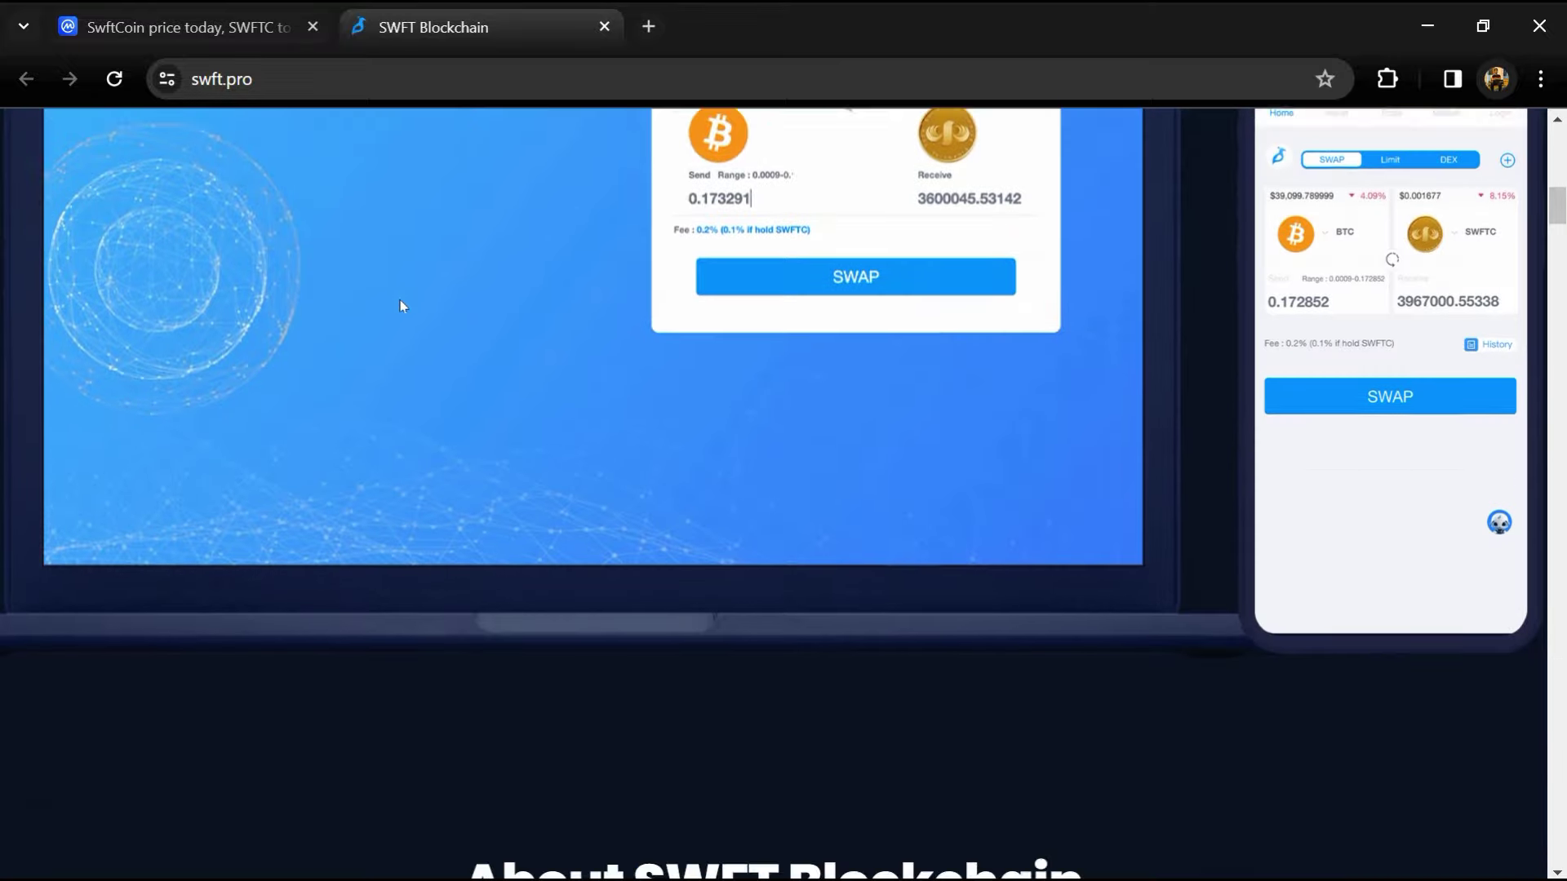
scroll(400, 300, "down", 3)
scroll(399, 297, "down", 1)
scroll(399, 297, "down", 5)
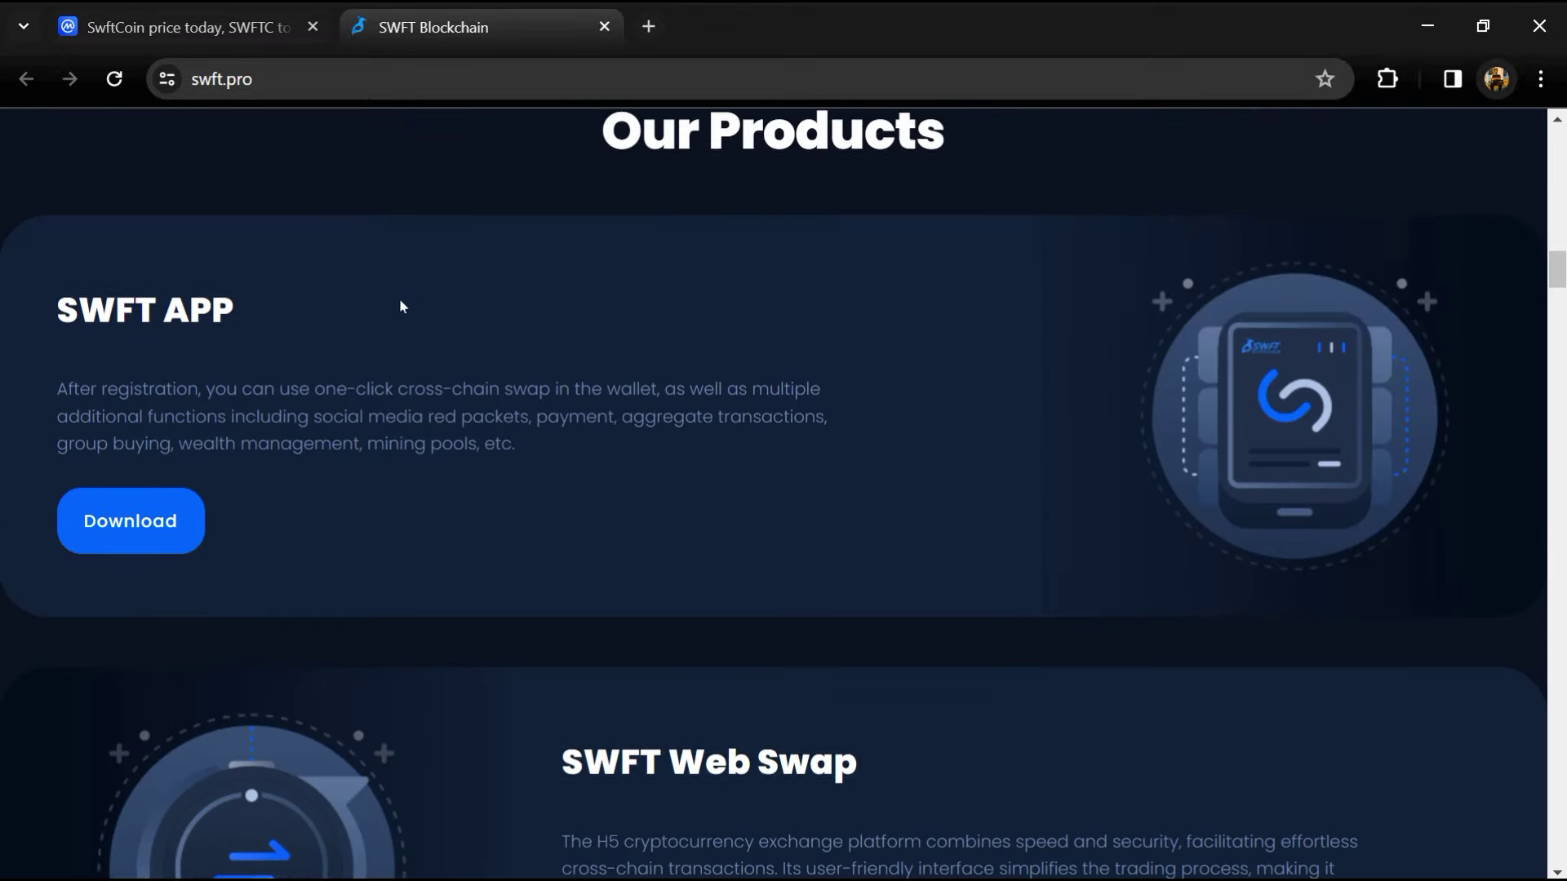
scroll(400, 298, "down", 1)
scroll(399, 304, "down", 3)
scroll(399, 307, "down", 3)
scroll(399, 306, "down", 3)
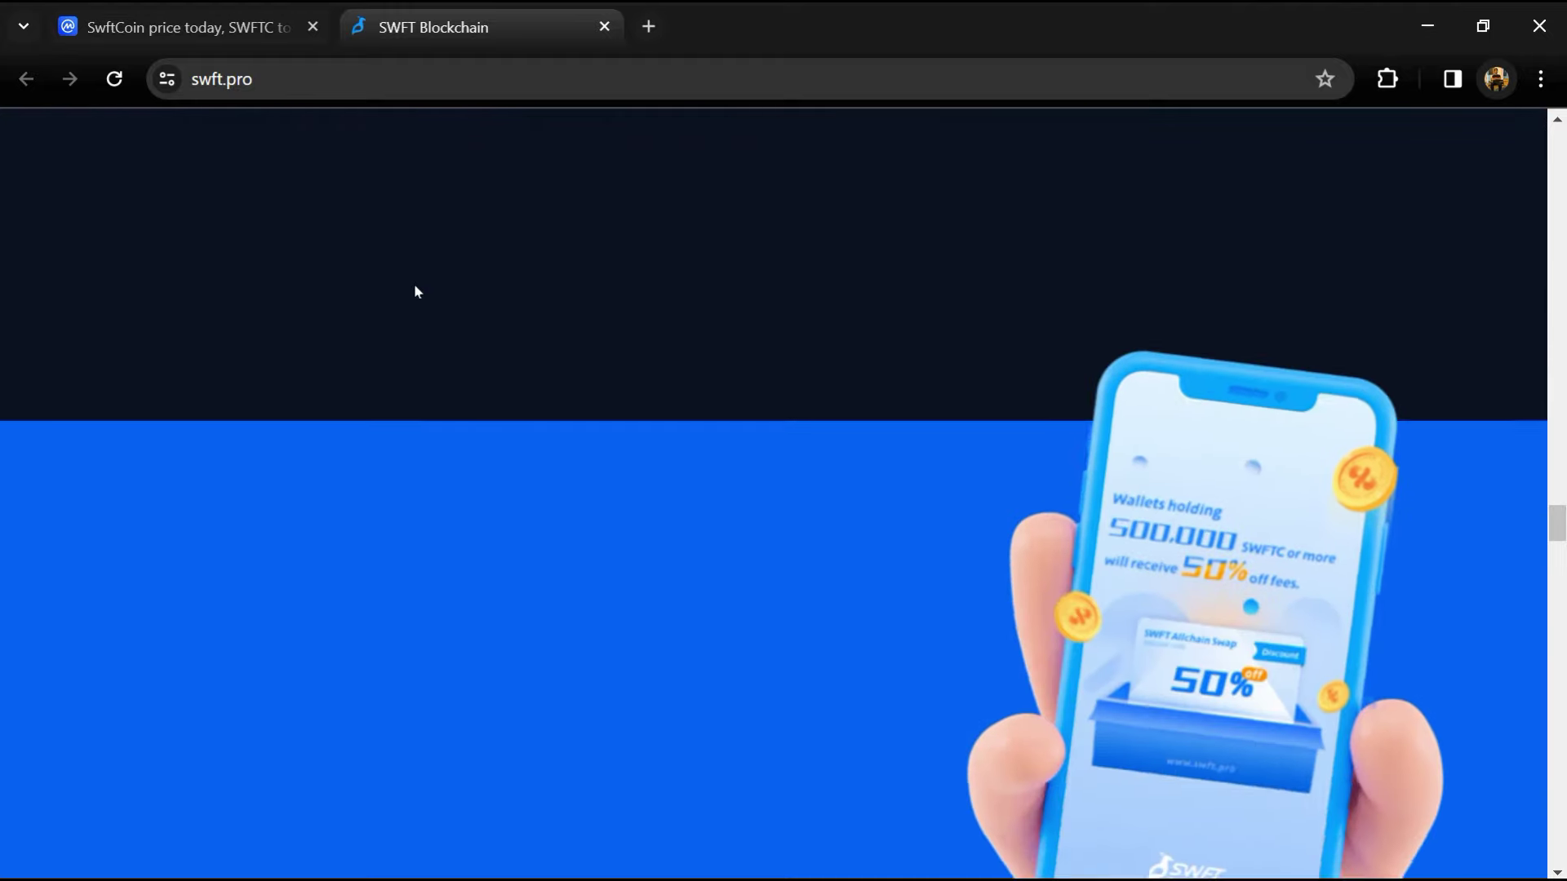
scroll(415, 291, "down", 3)
scroll(415, 291, "down", 1)
scroll(414, 291, "down", 2)
scroll(415, 292, "down", 3)
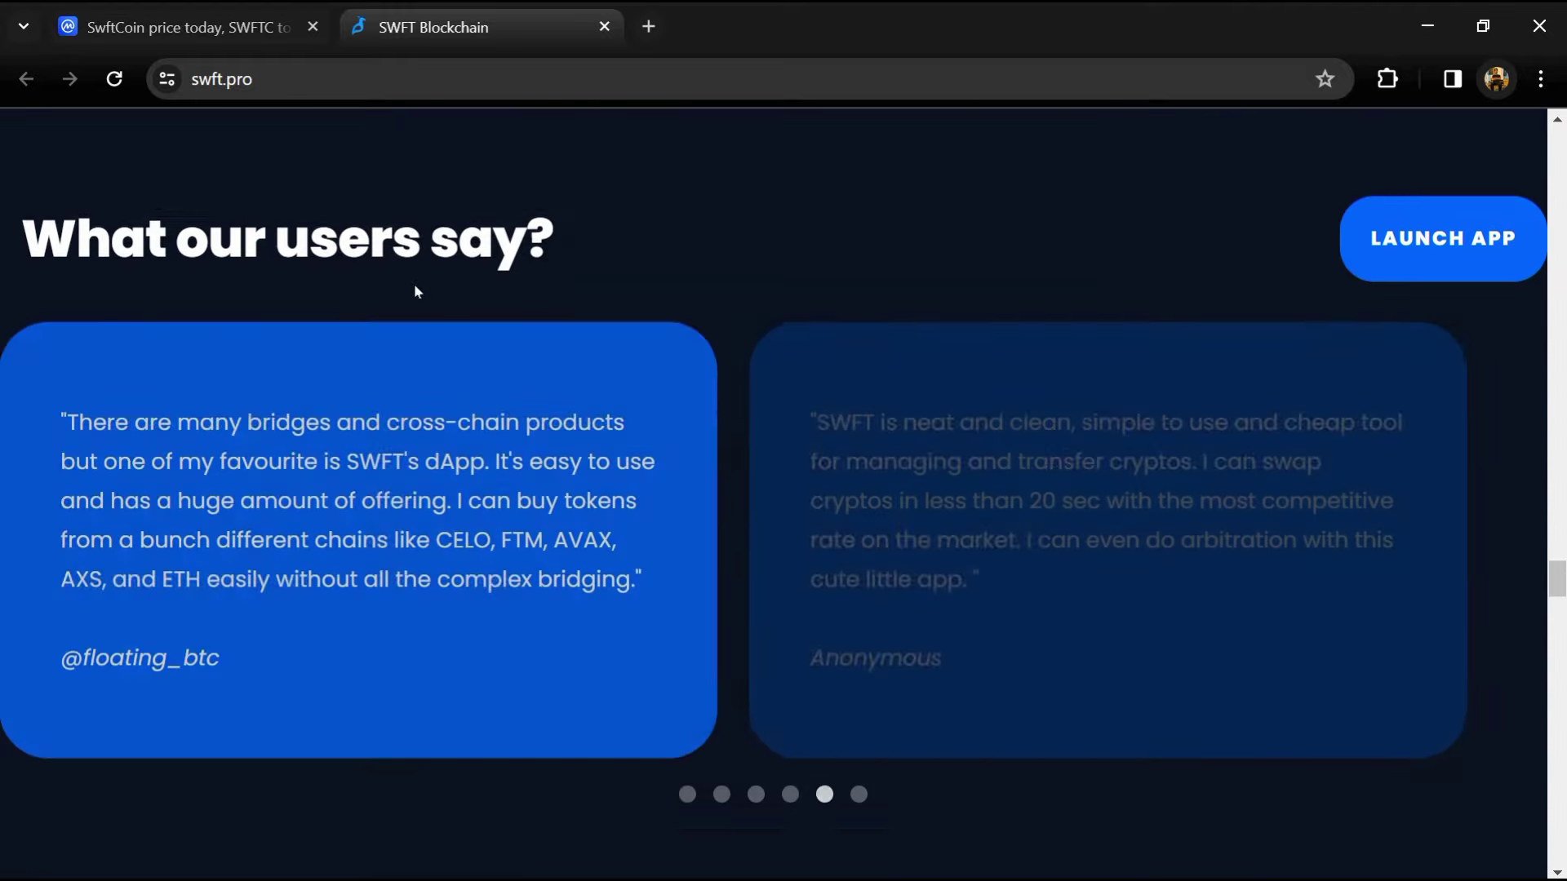
scroll(415, 292, "down", 1)
scroll(415, 291, "down", 2)
scroll(414, 293, "down", 3)
scroll(415, 291, "down", 4)
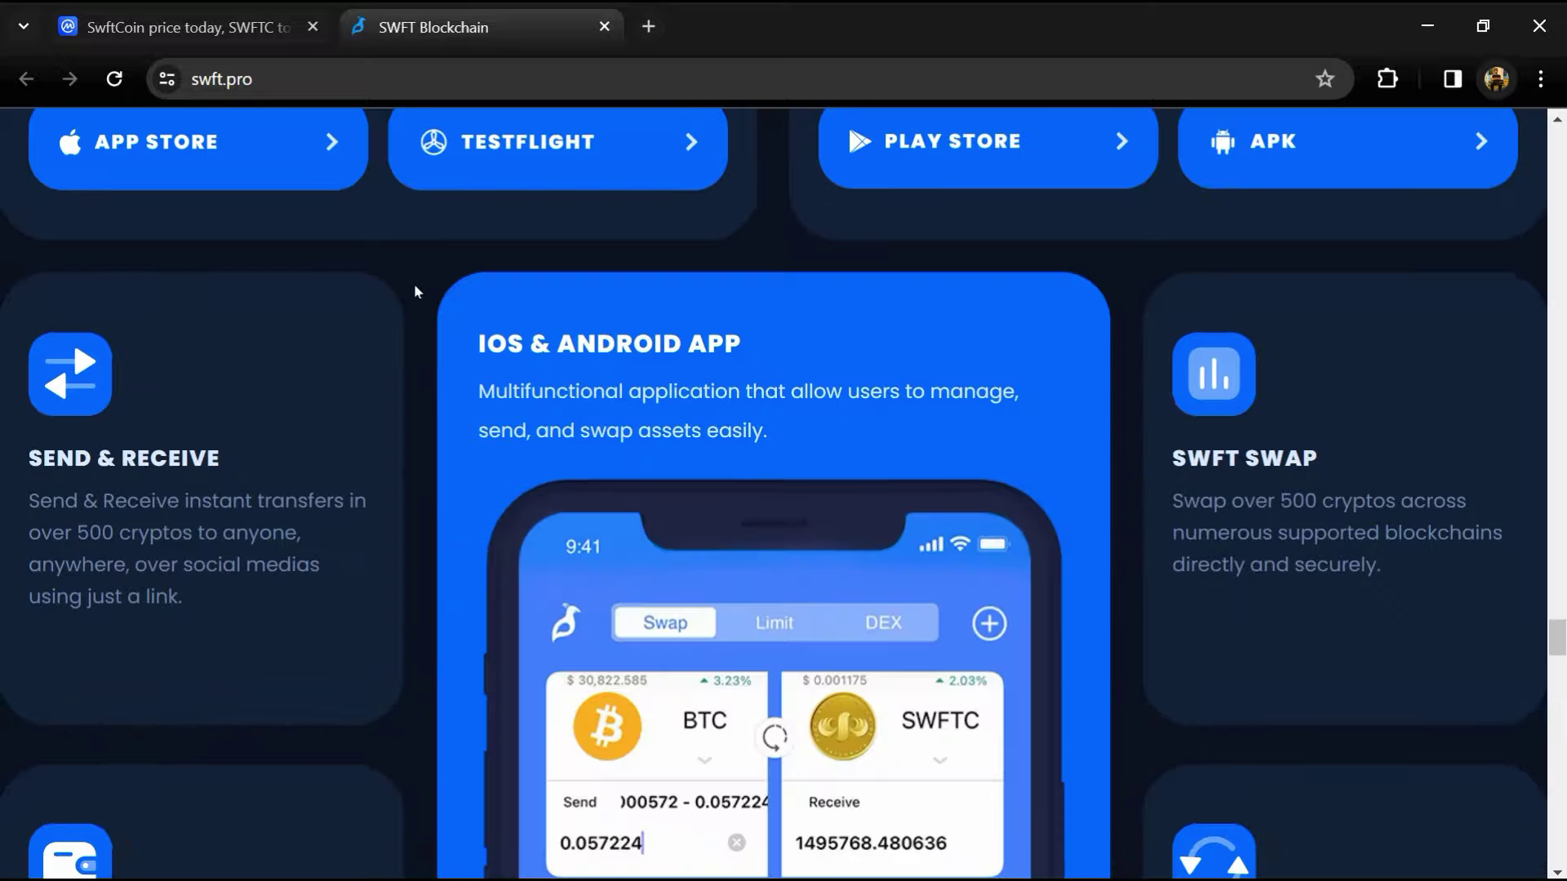
scroll(415, 291, "down", 3)
scroll(416, 292, "down", 2)
scroll(415, 291, "down", 3)
scroll(416, 292, "down", 5)
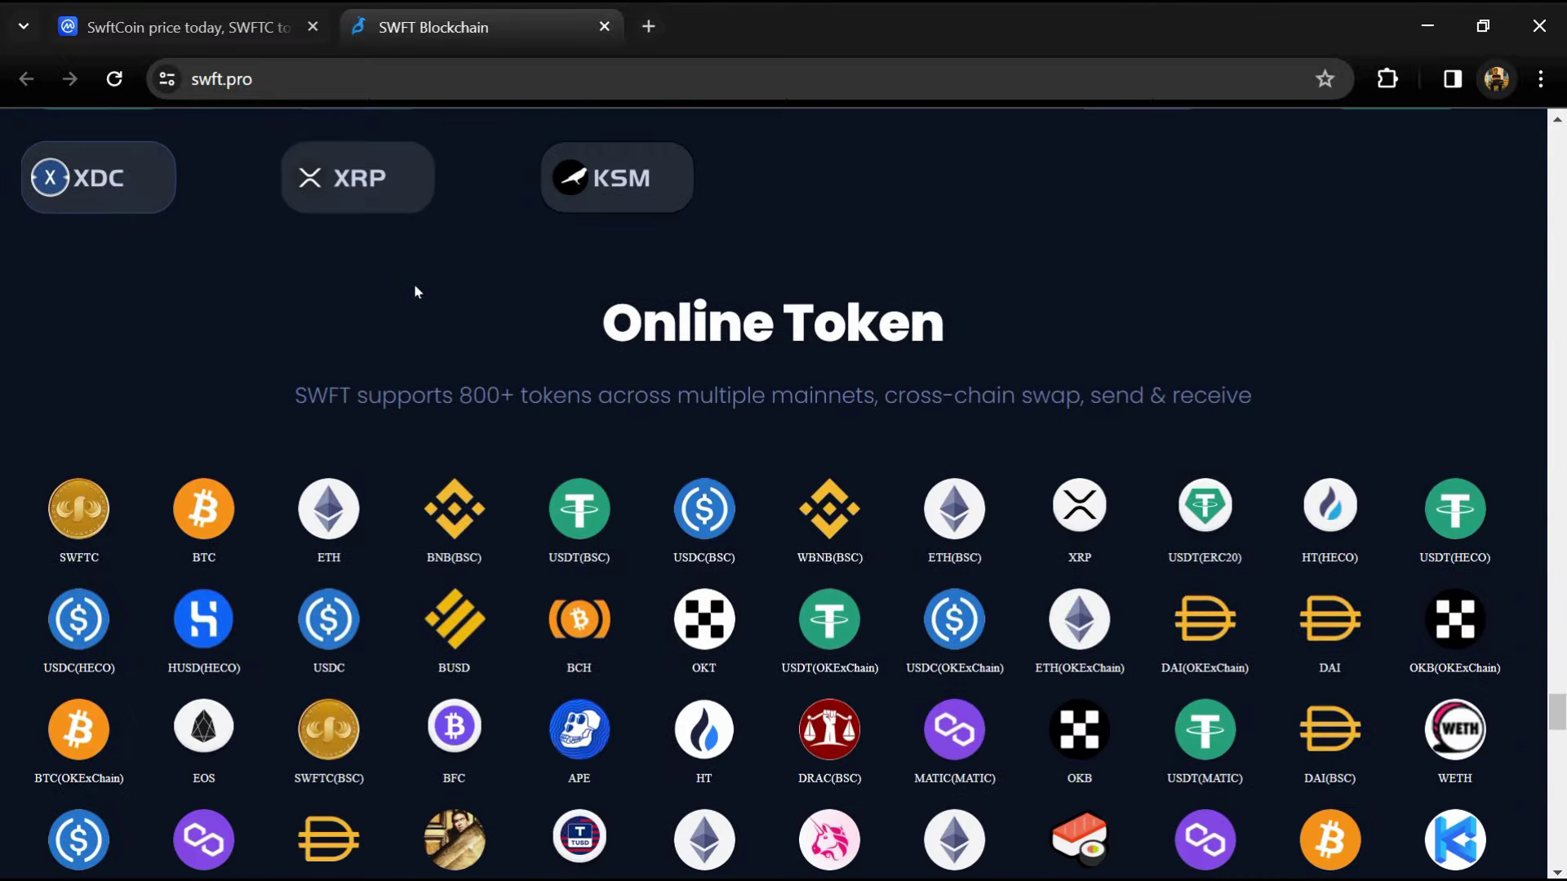
scroll(415, 291, "down", 2)
scroll(416, 292, "down", 2)
scroll(416, 292, "down", 5)
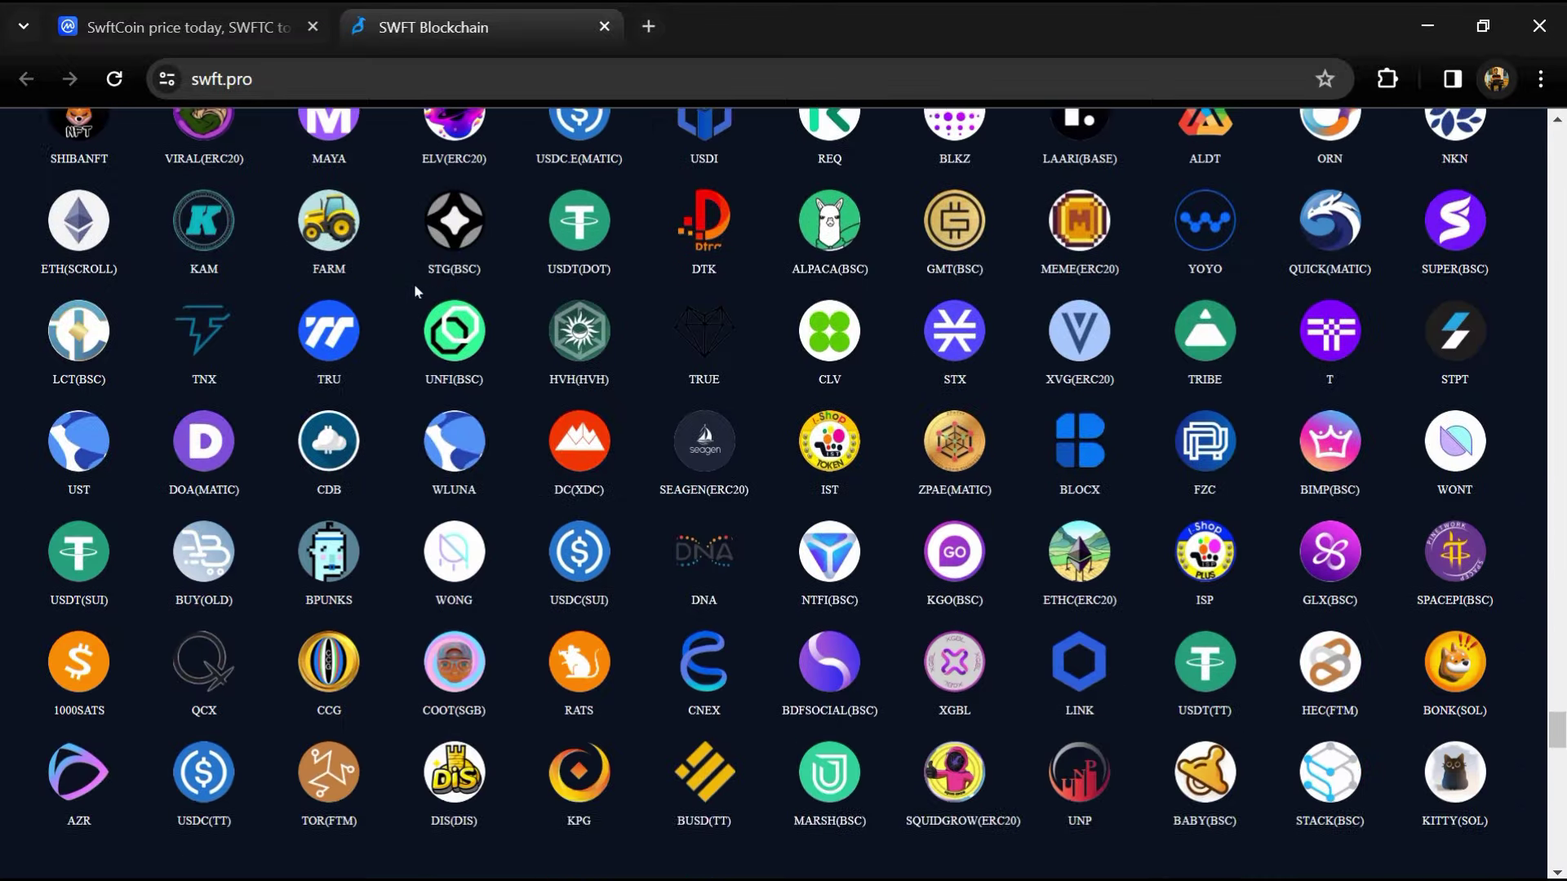
scroll(415, 289, "down", 5)
scroll(414, 290, "up", 8)
scroll(415, 290, "up", 2)
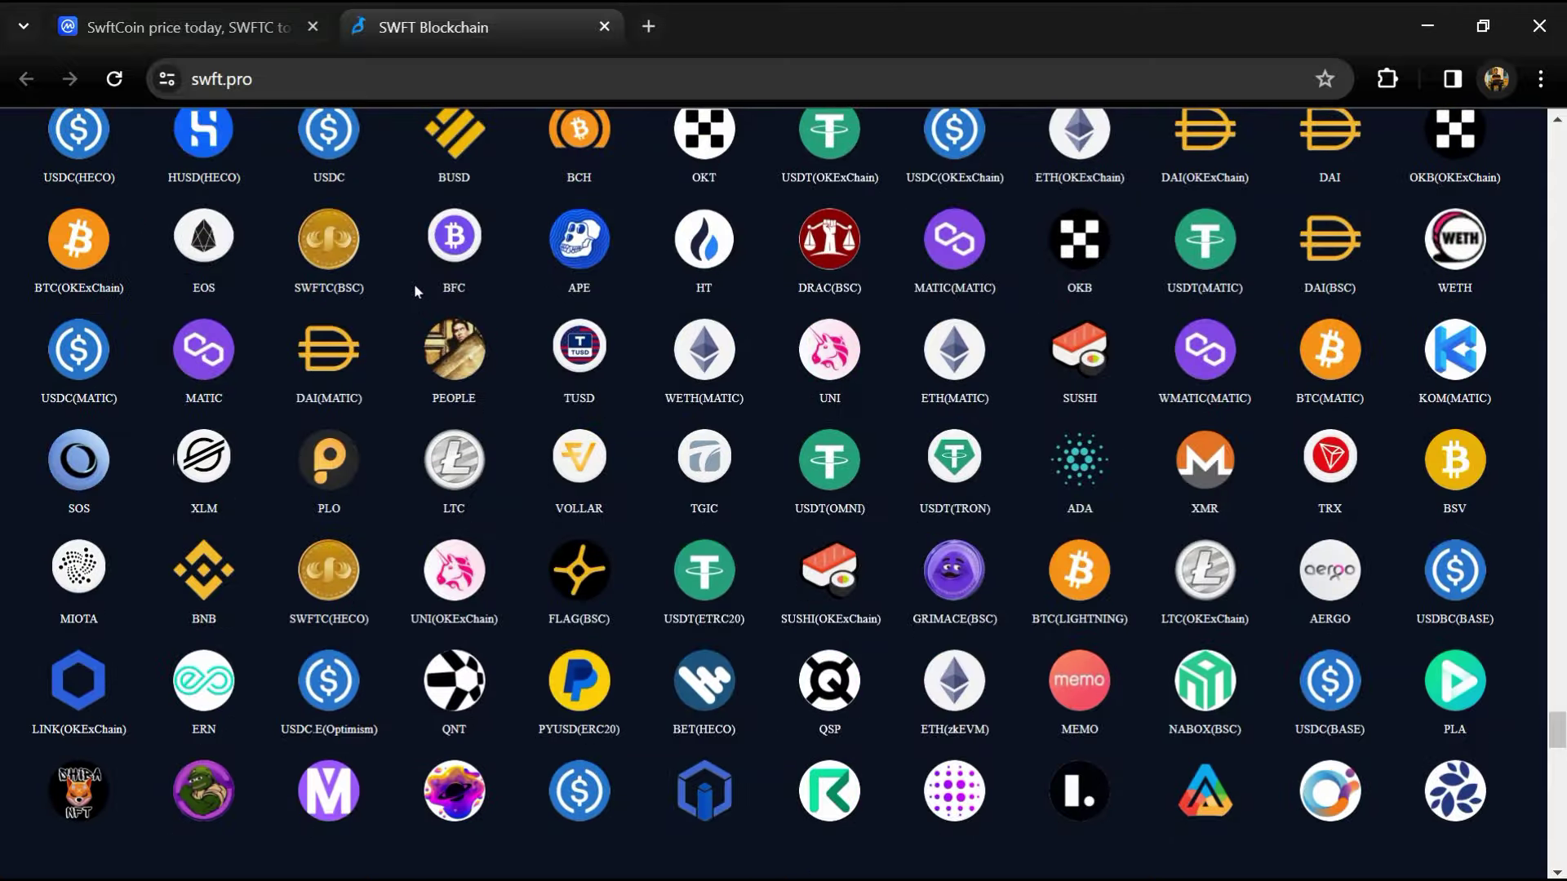
scroll(413, 282, "up", 1)
scroll(415, 284, "up", 5)
scroll(413, 283, "up", 4)
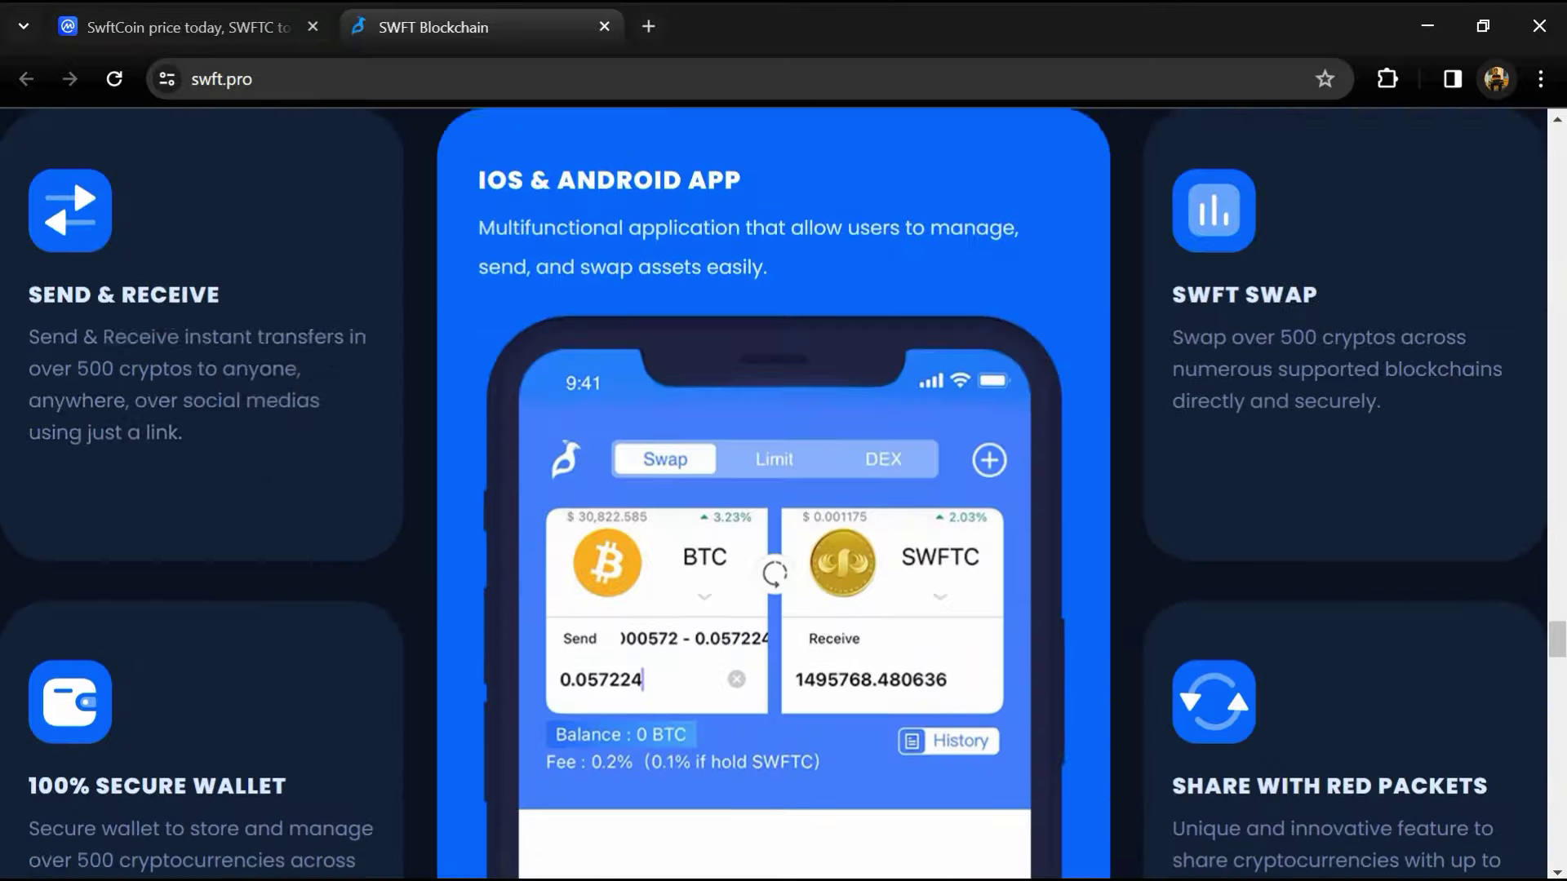
scroll(506, 350, "up", 3)
scroll(551, 332, "up", 3)
scroll(681, 346, "up", 3)
scroll(682, 349, "up", 3)
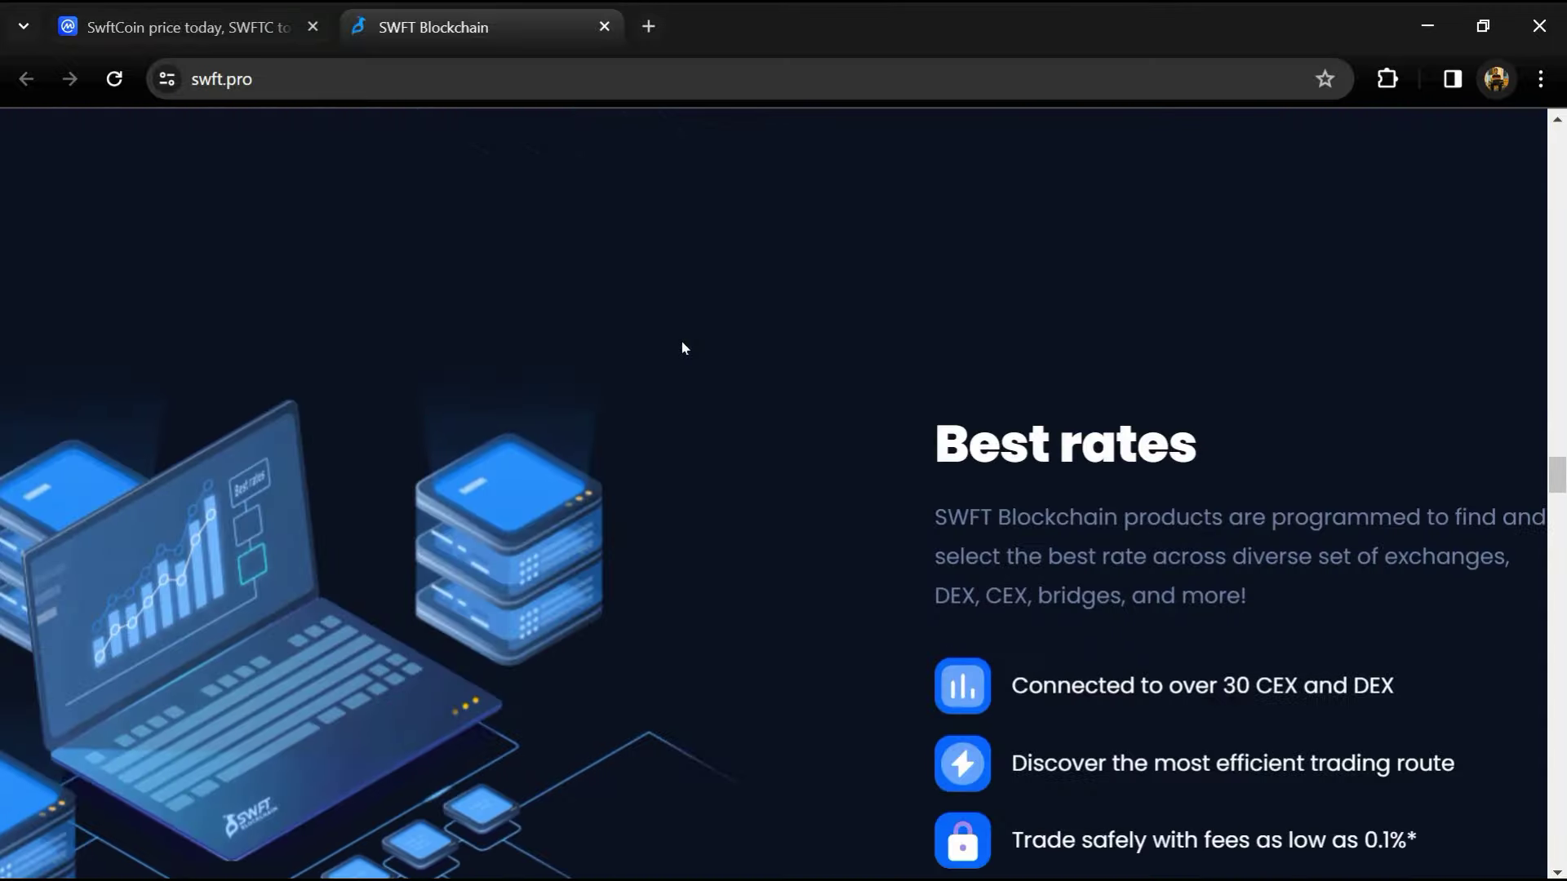
scroll(682, 347, "up", 3)
scroll(682, 347, "up", 3)
scroll(678, 348, "up", 3)
scroll(671, 354, "up", 3)
scroll(671, 353, "up", 3)
scroll(675, 350, "up", 3)
scroll(664, 354, "up", 3)
scroll(661, 354, "up", 3)
scroll(662, 356, "up", 3)
scroll(661, 355, "up", 3)
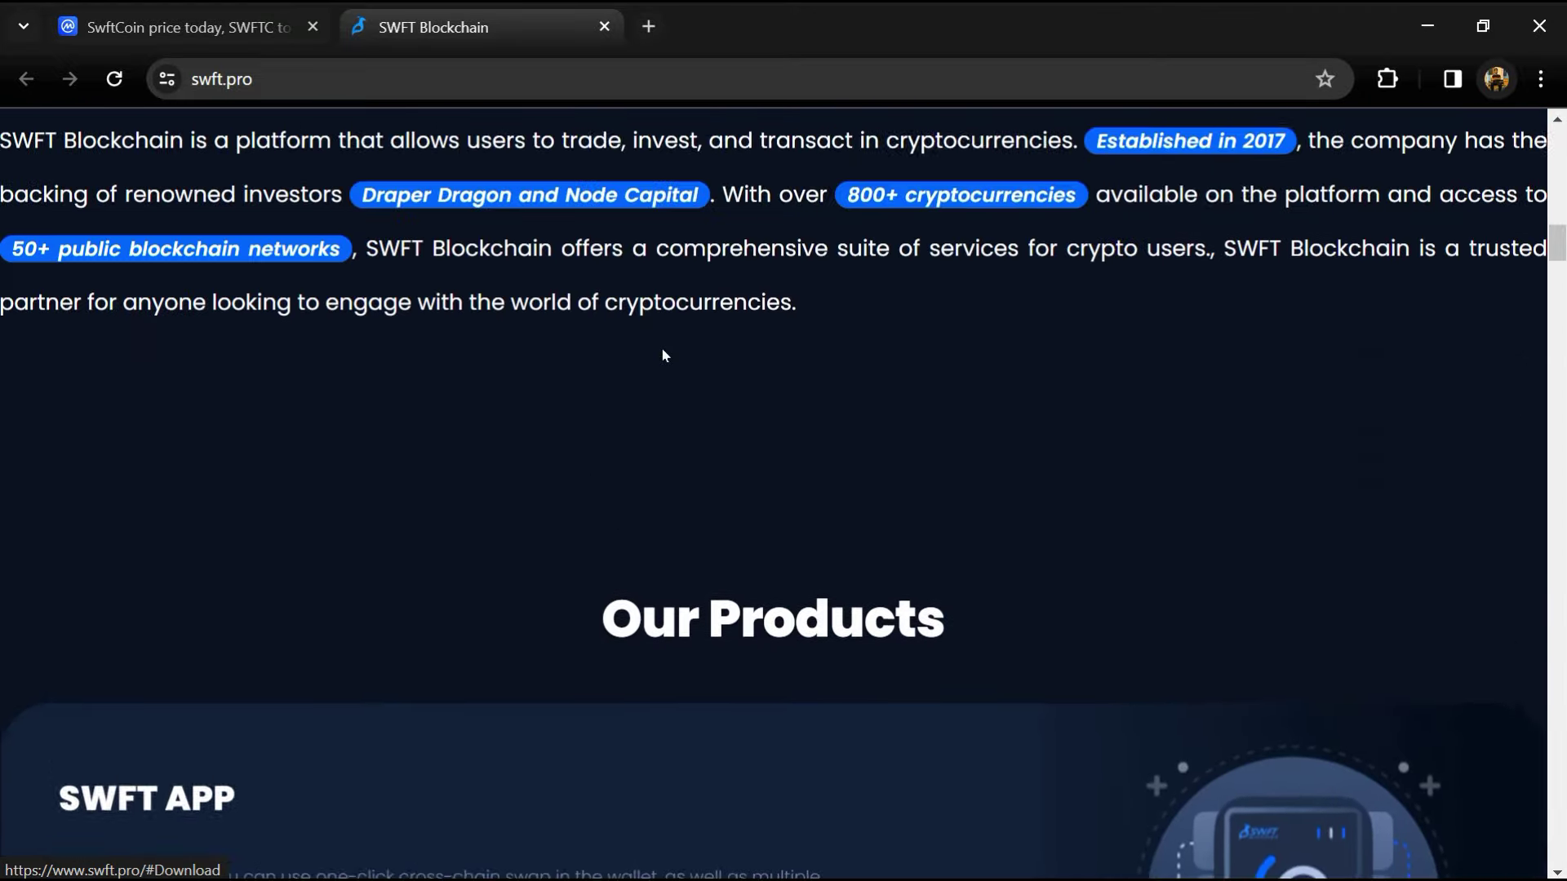
scroll(663, 352, "up", 3)
scroll(661, 359, "up", 3)
scroll(661, 353, "up", 3)
scroll(661, 352, "up", 3)
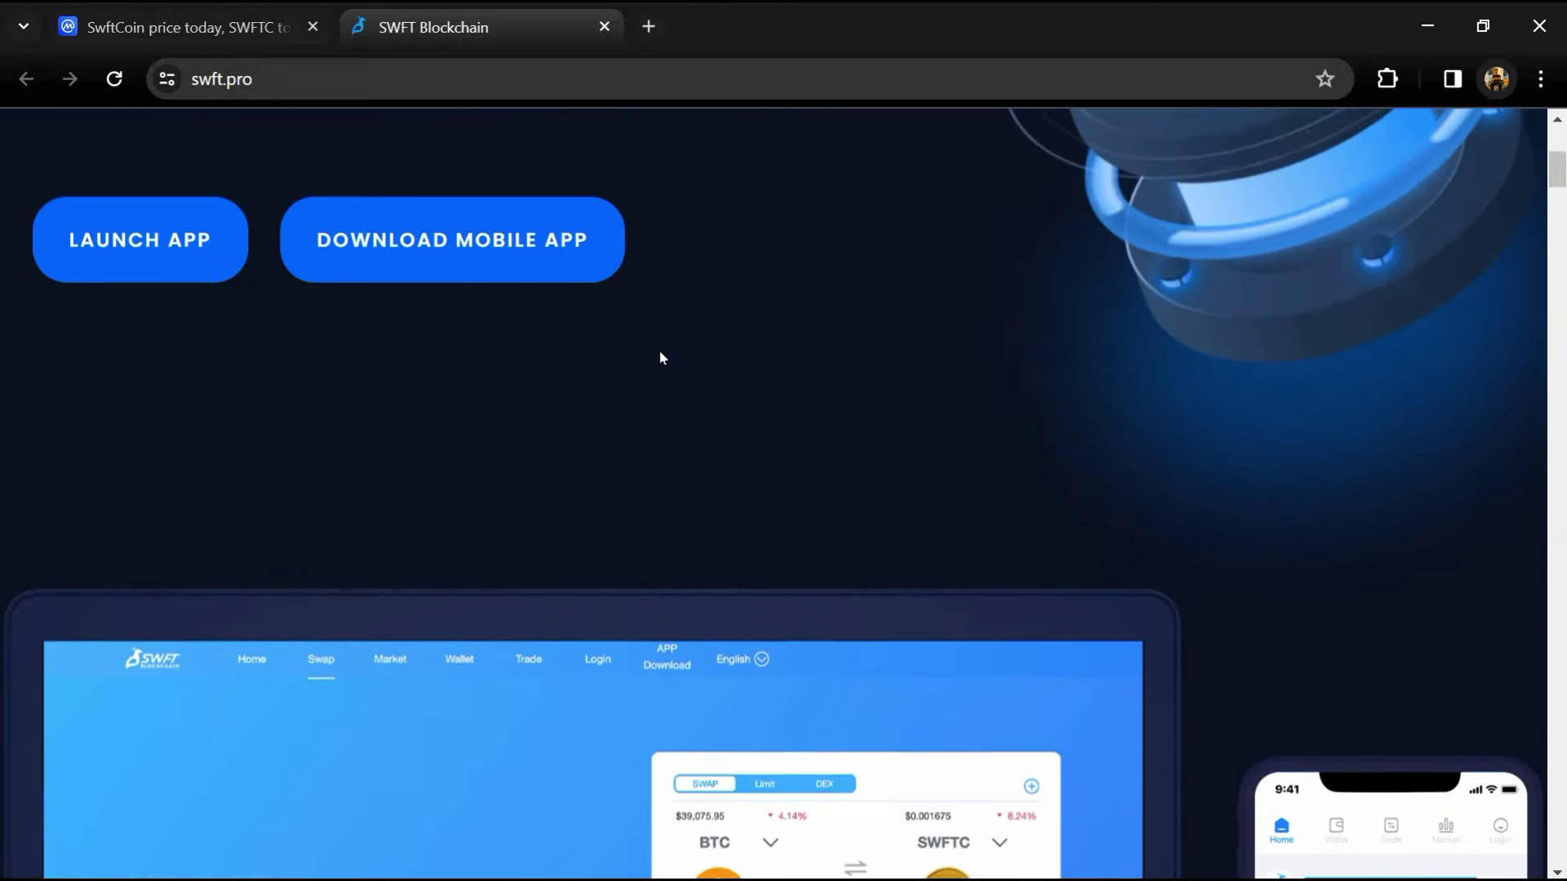
scroll(660, 353, "up", 2)
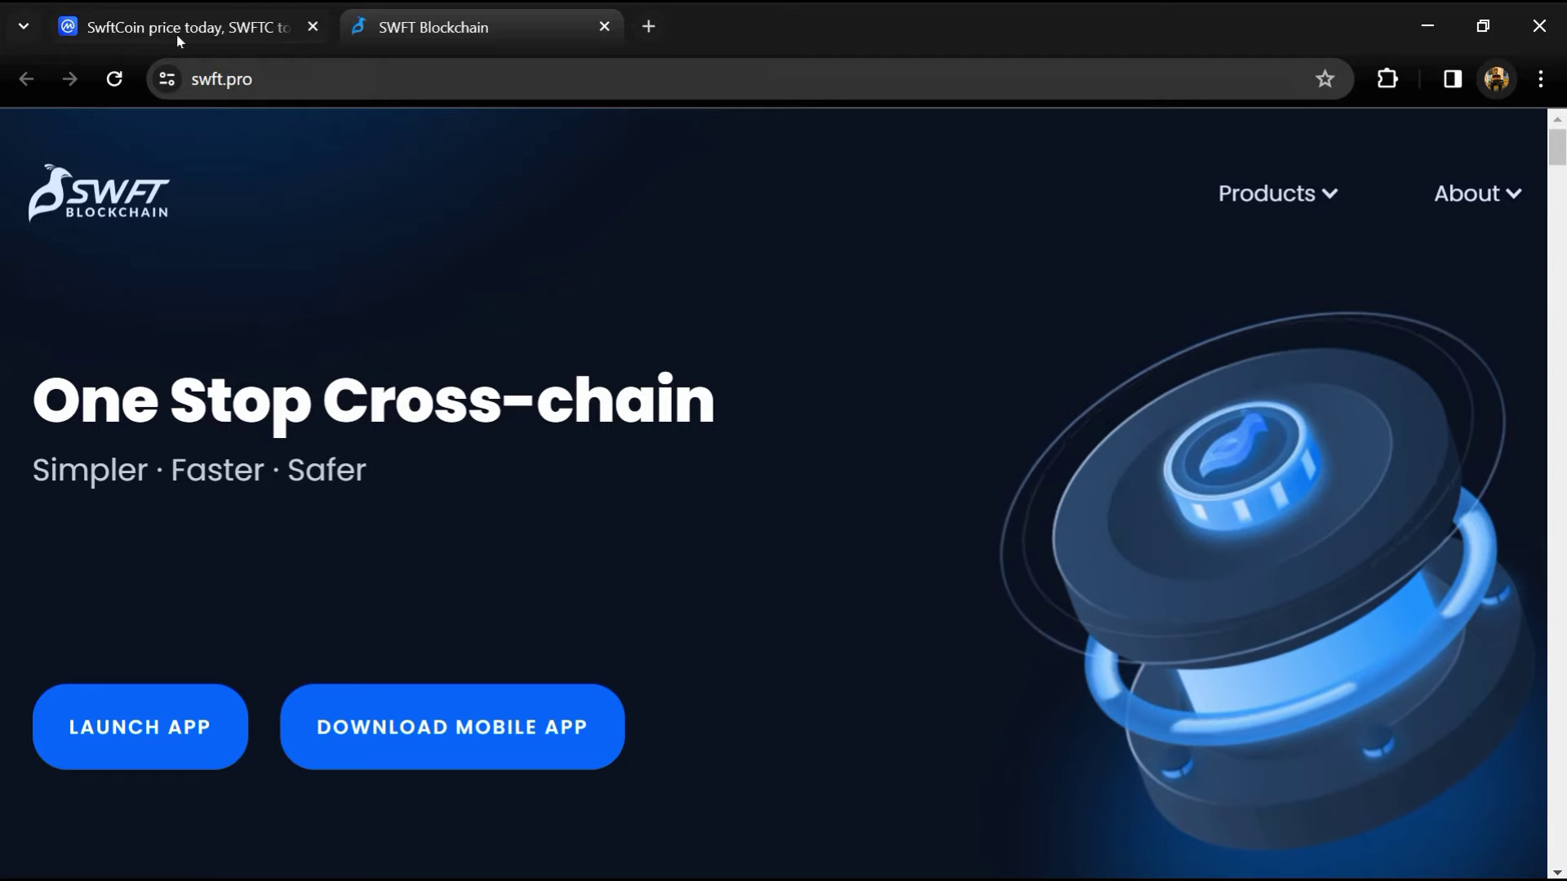
Step: Return to the CoinMarketCap SwftCoin page from the SWFT website
left_click(154, 25)
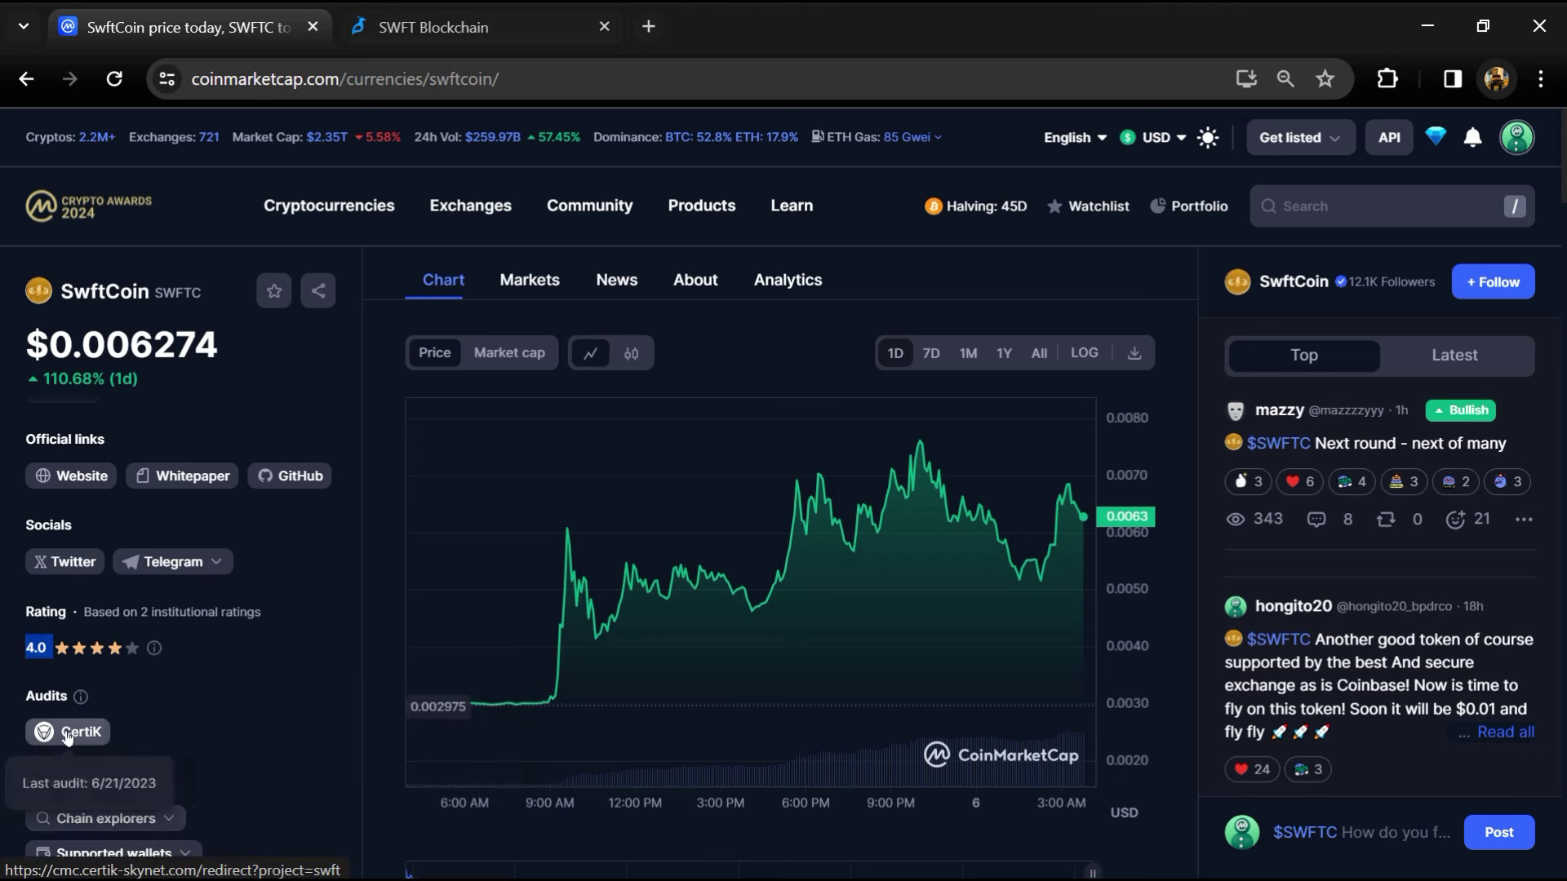
scroll(147, 732, "up", 5)
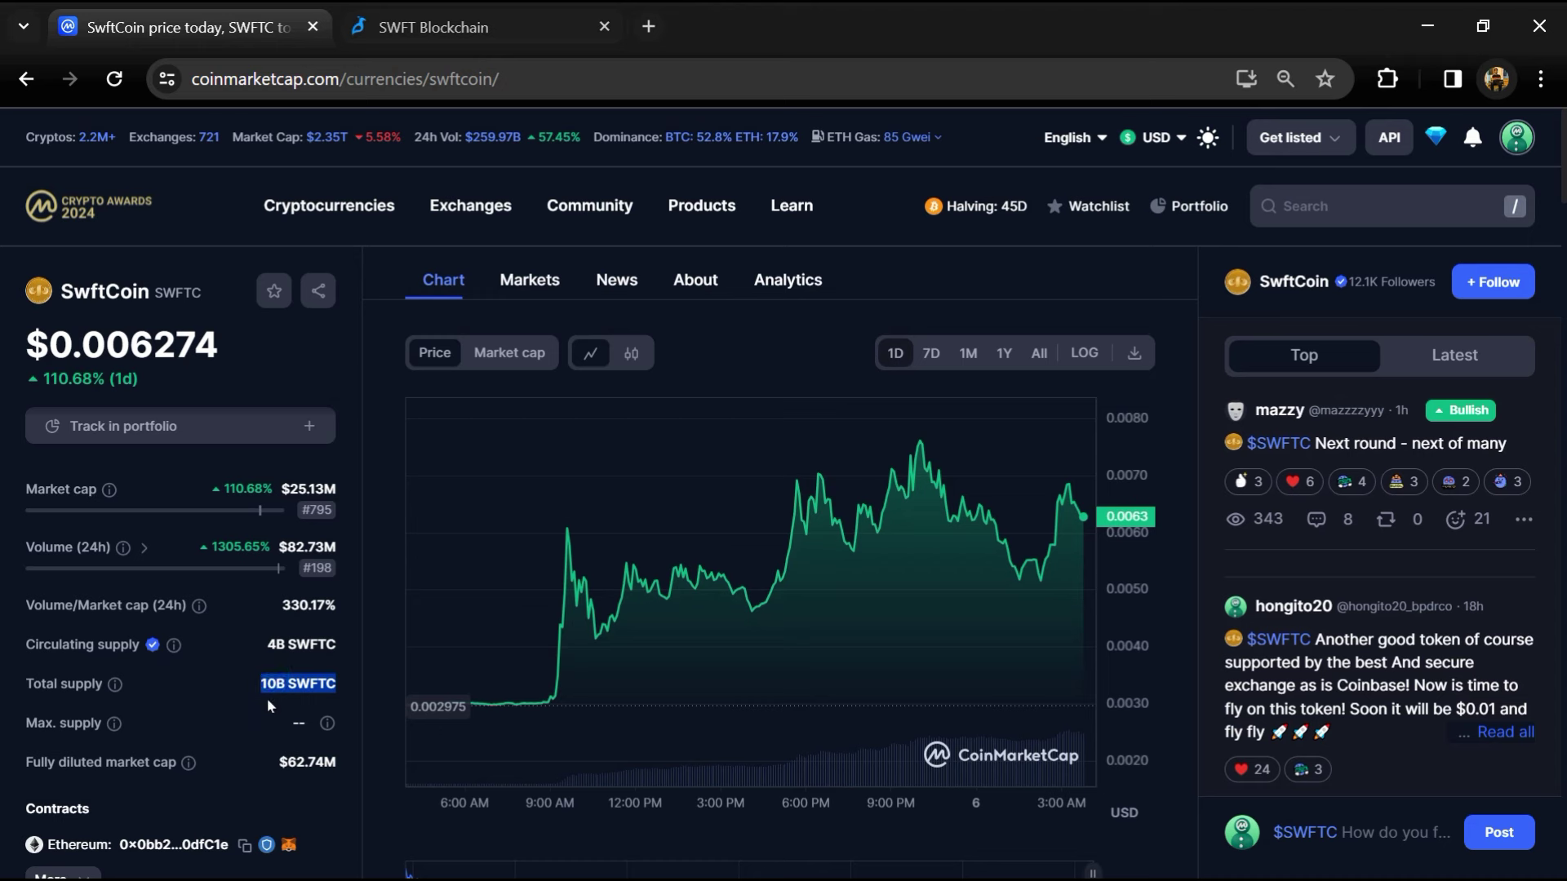
Step: Clear the highlighted total and circulating supply figures, then show SwftCoin's markets list
left_click(267, 698)
left_click(245, 648)
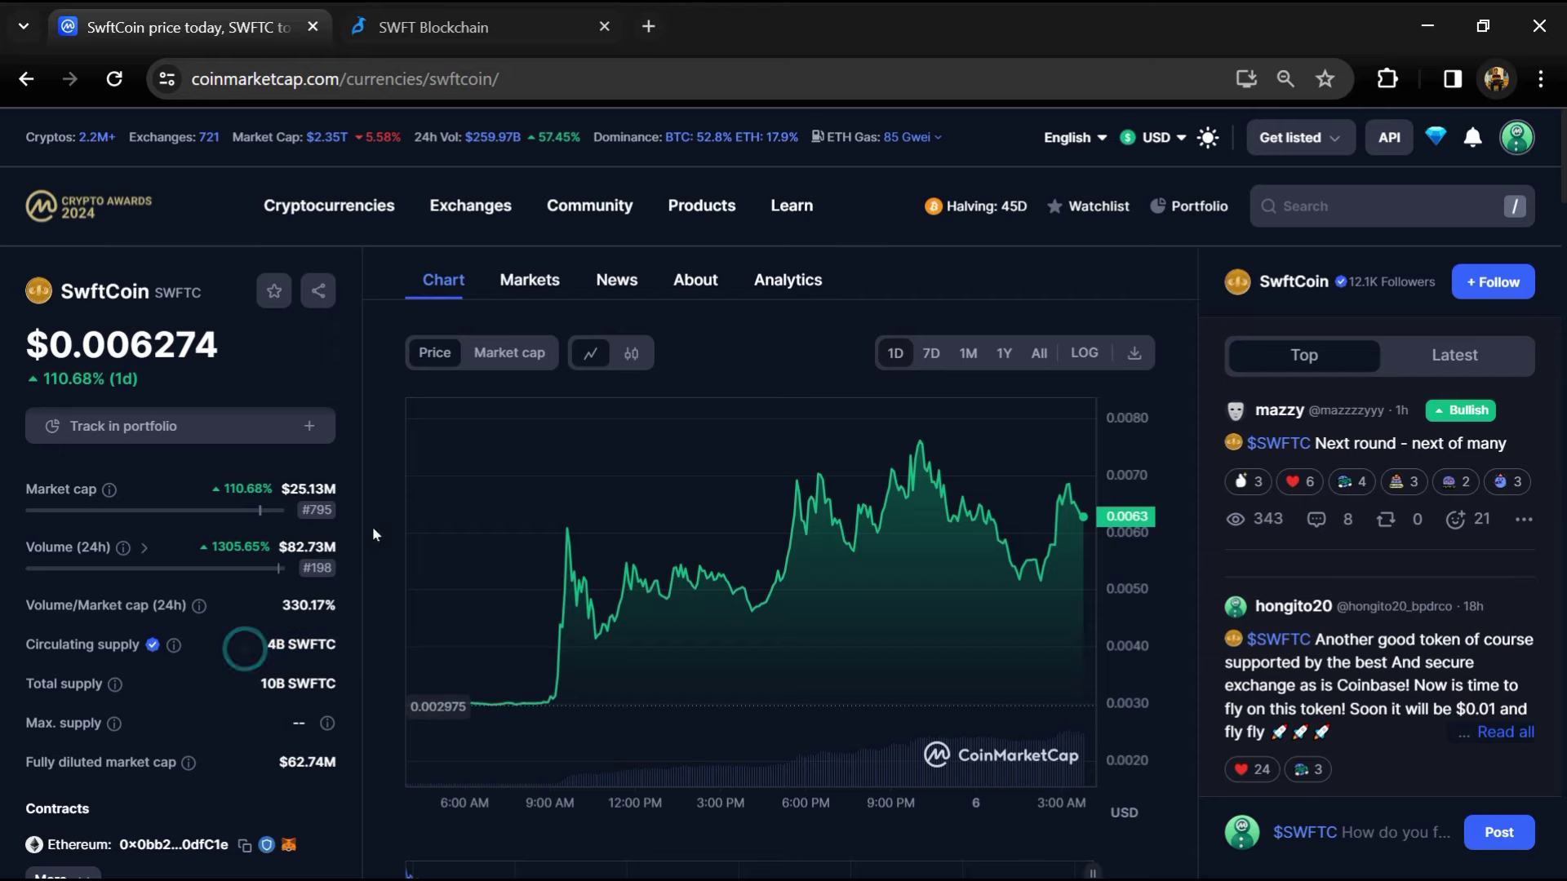
left_click(553, 281)
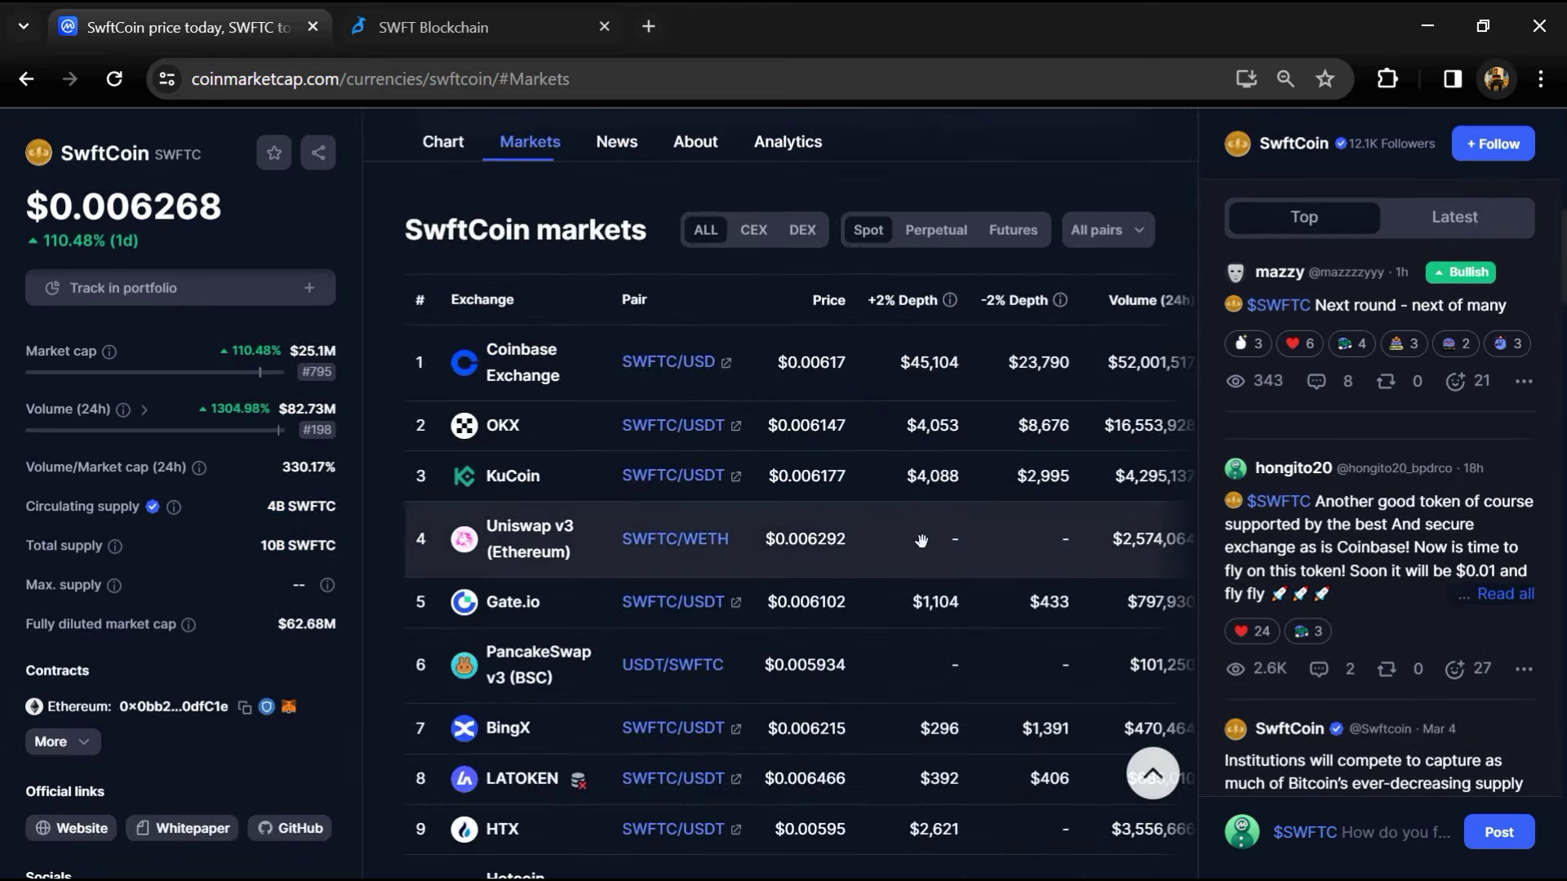
scroll(980, 731, "down", 2)
Step: Review the full 27-market SwftCoin table, then open the SWFTC token page on Etherscan
left_click(1061, 866)
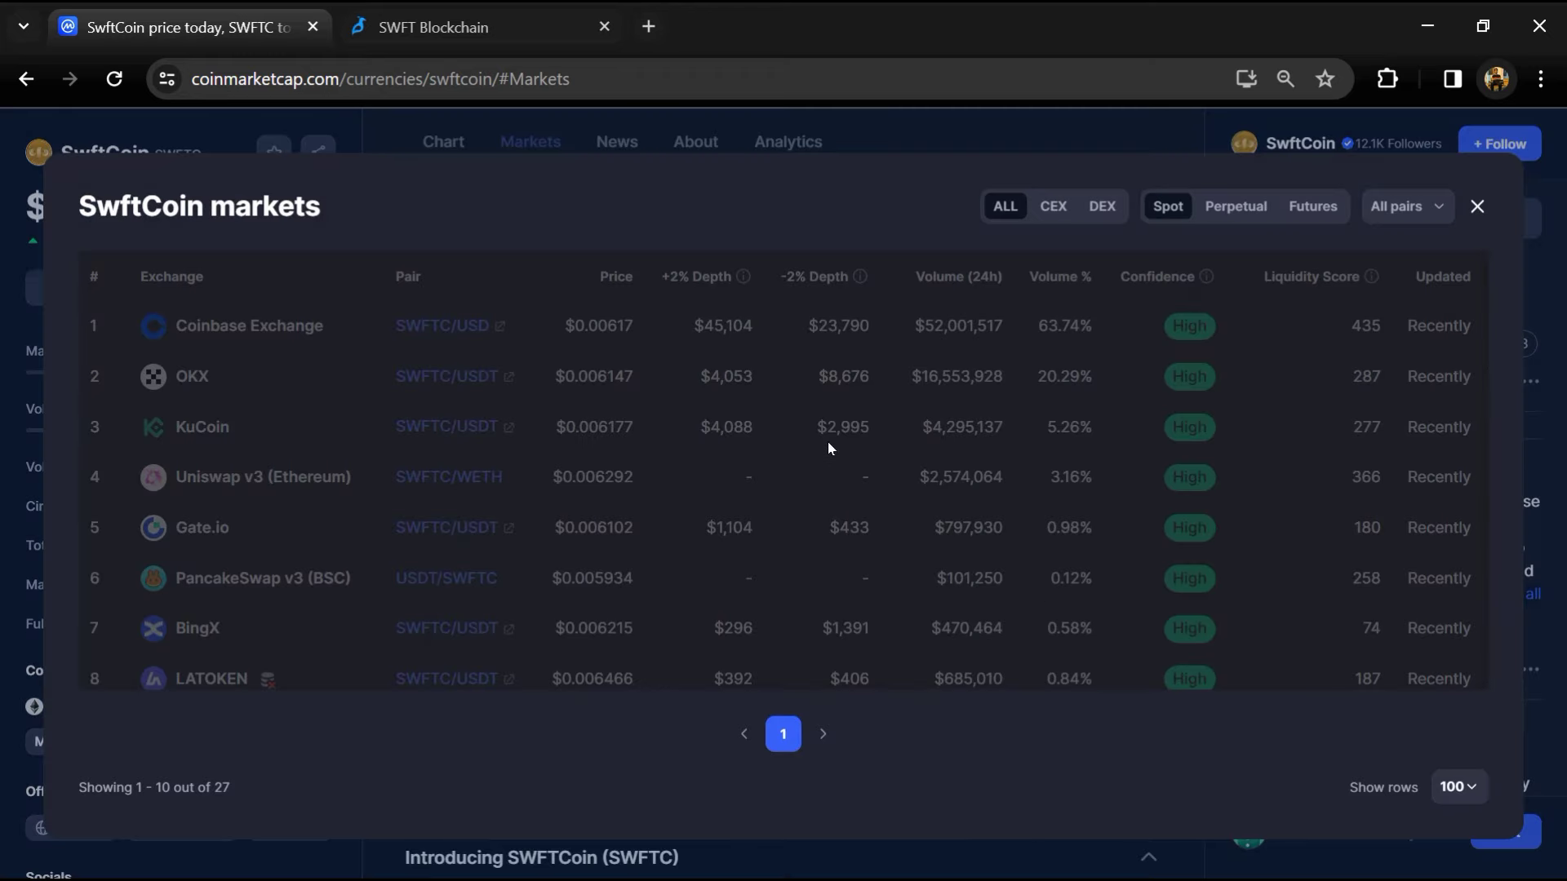
scroll(827, 442, "down", 1)
scroll(825, 442, "down", 4)
scroll(826, 441, "down", 4)
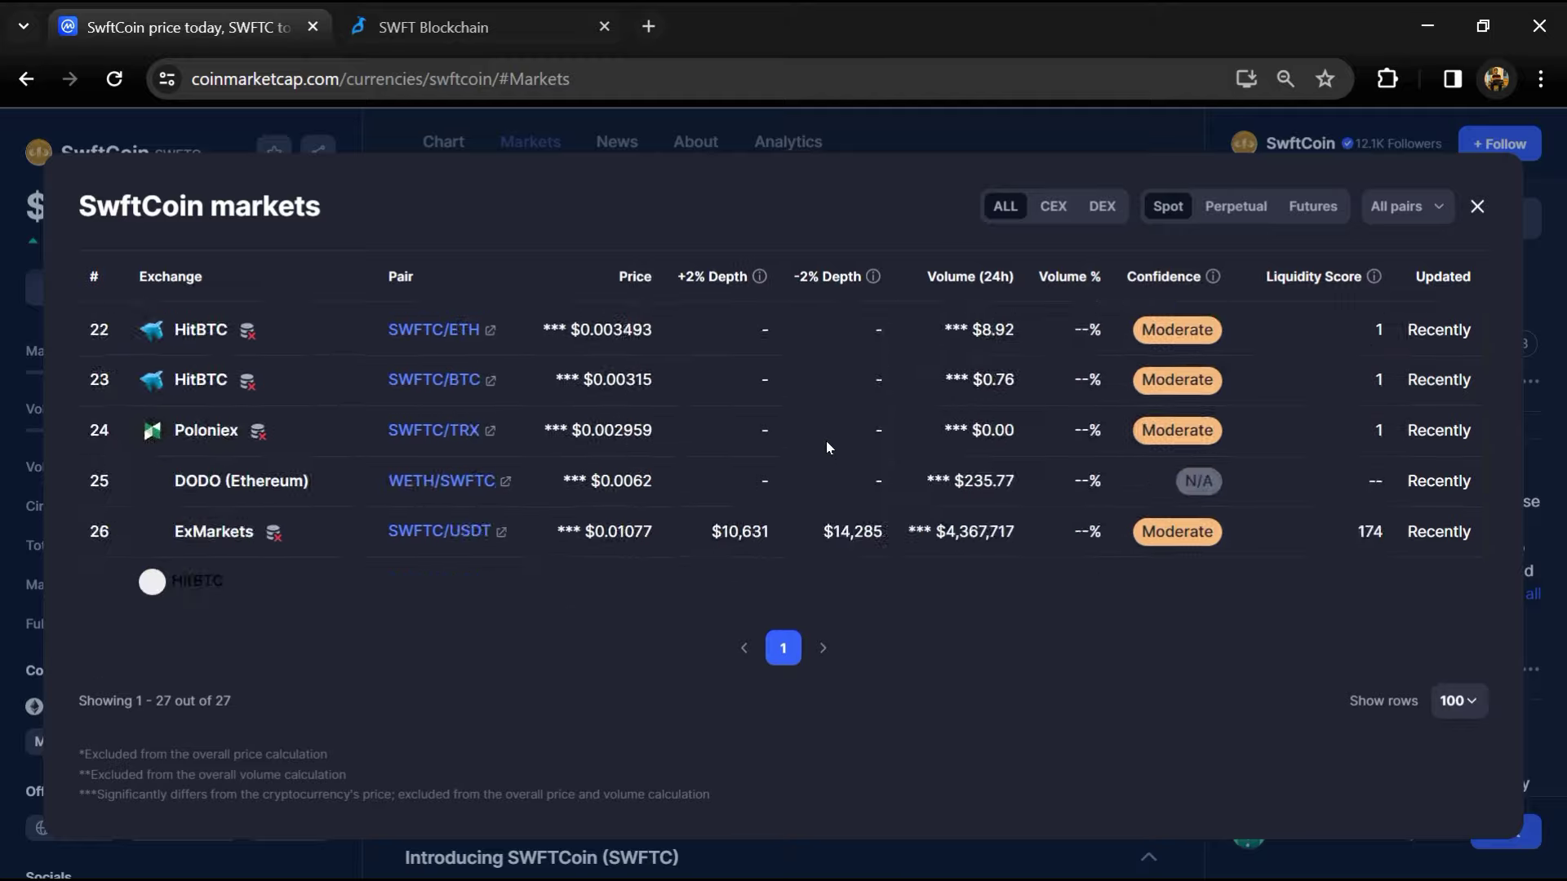
key("Escape")
left_click(182, 539)
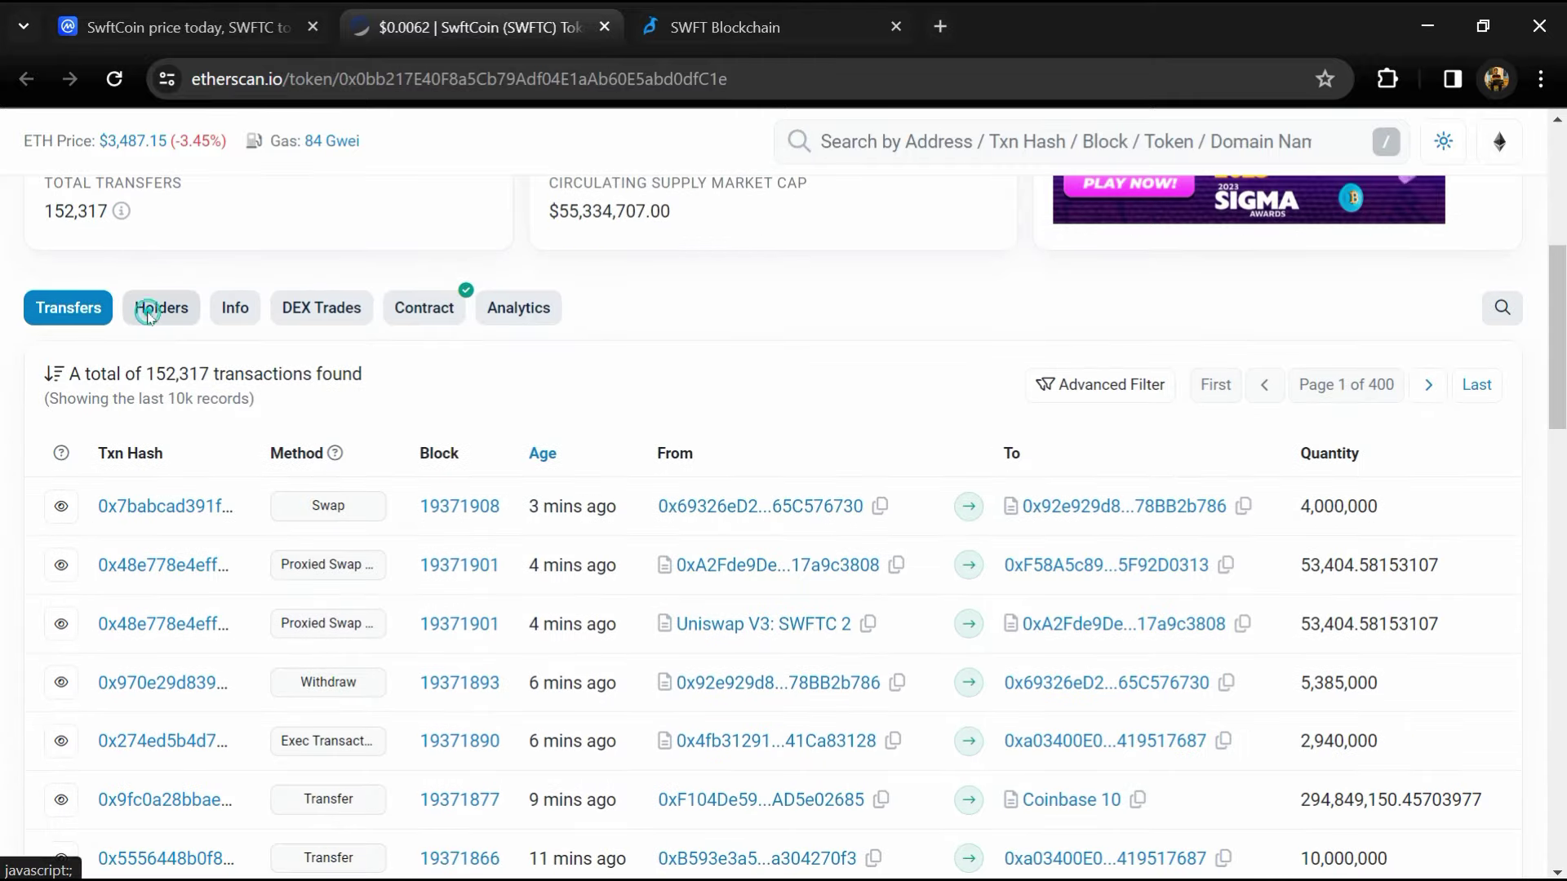
Step: Show the SWFTC holders list and highlight OKX's 11.4672% share
left_click(146, 312)
double_click(989, 429)
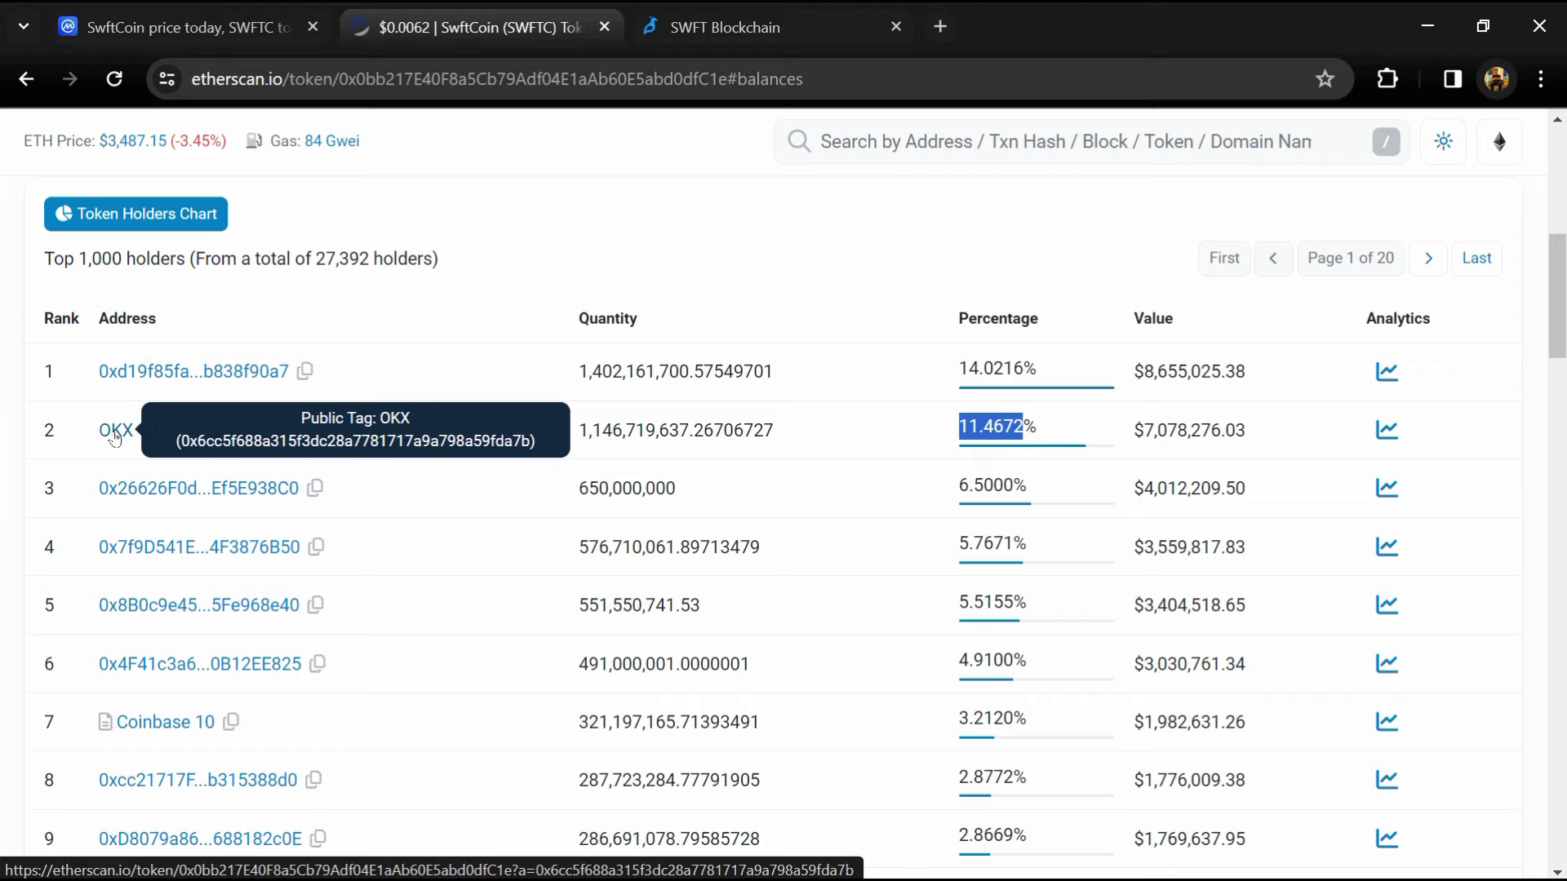
scroll(839, 547, "down", 1)
scroll(892, 587, "down", 3)
scroll(906, 552, "down", 8)
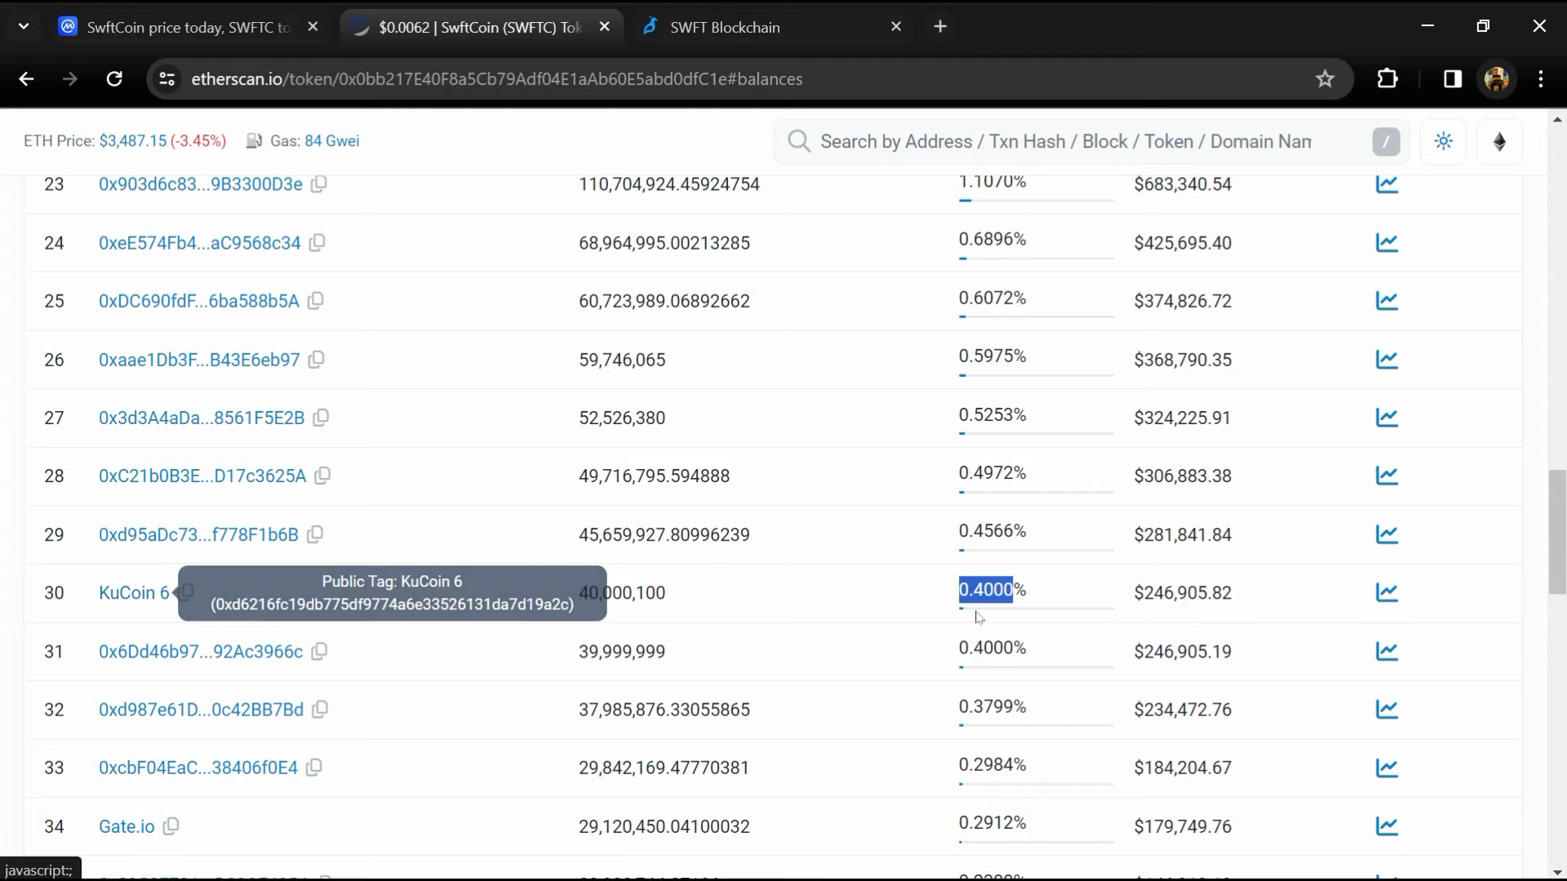
scroll(977, 617, "up", 10)
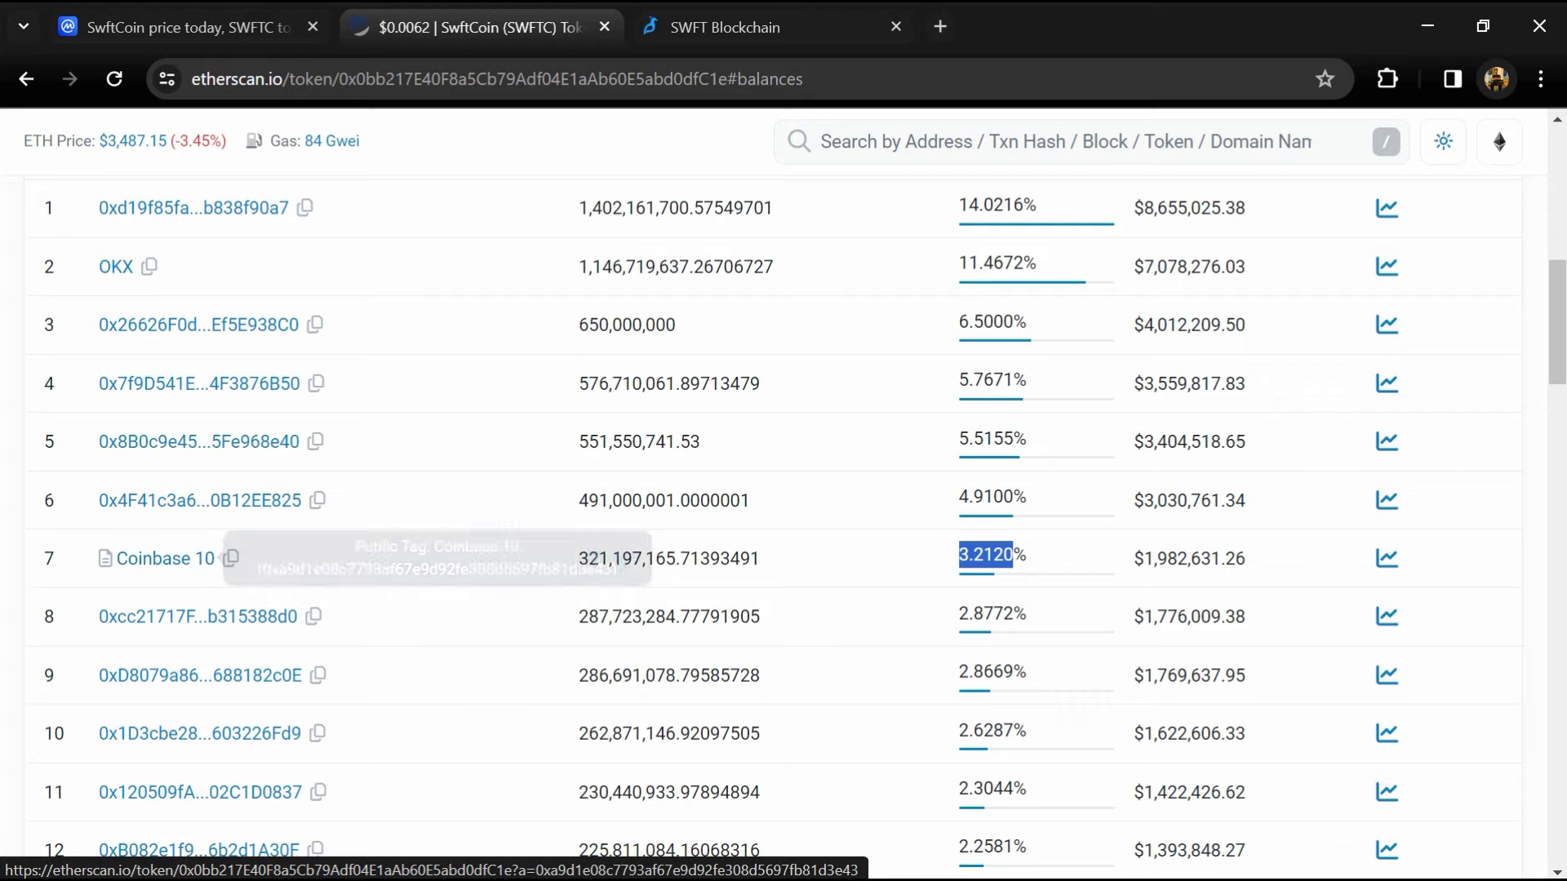
scroll(758, 476, "down", 4)
scroll(832, 515, "down", 2)
scroll(906, 545, "down", 2)
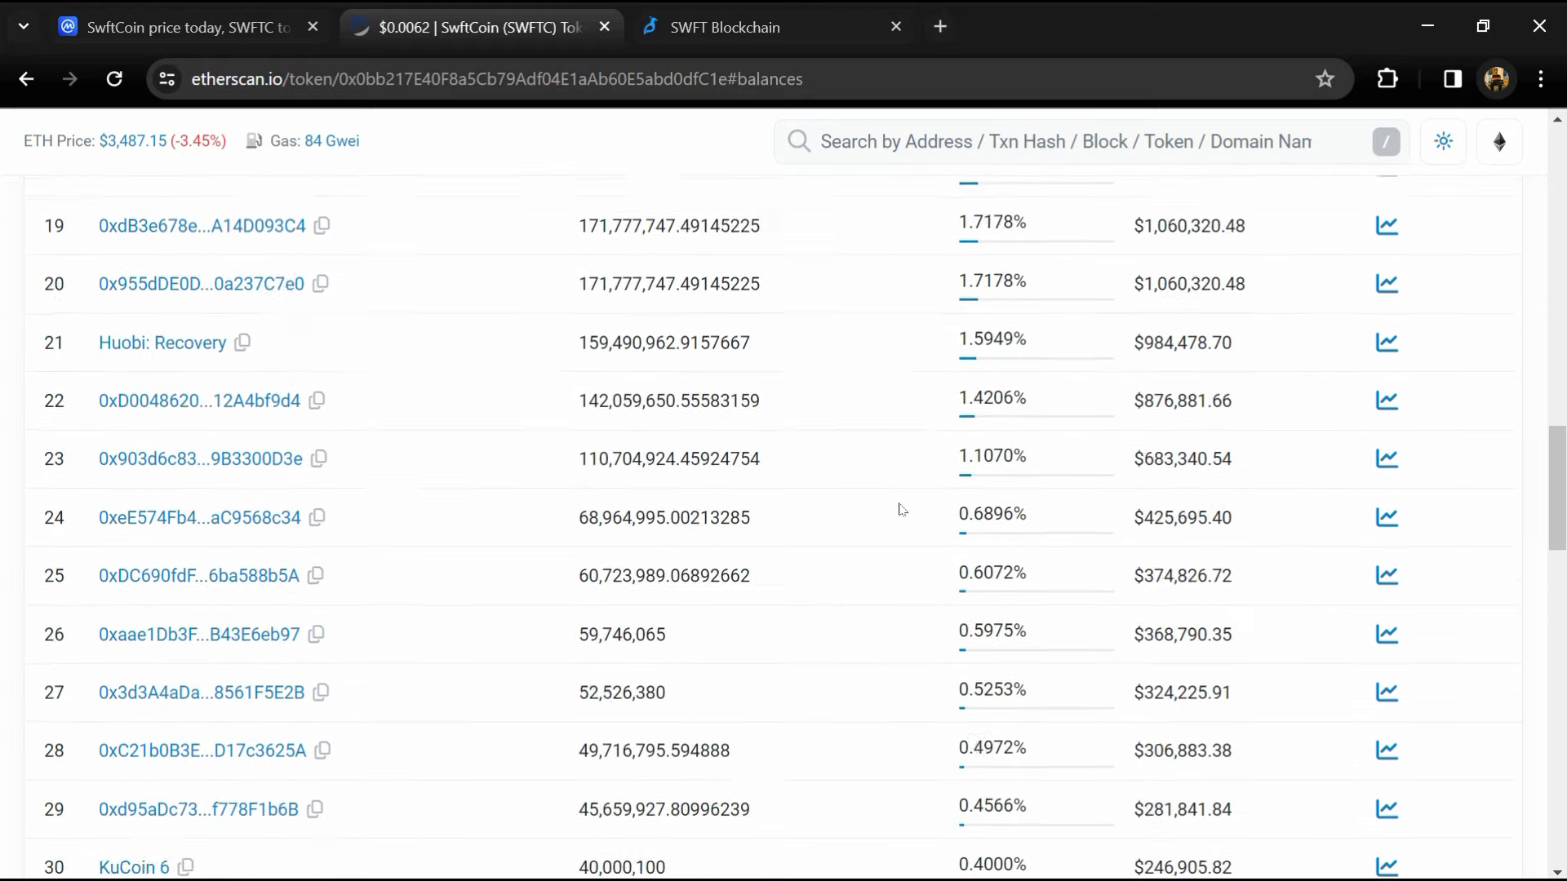
scroll(968, 578, "down", 2)
scroll(974, 551, "down", 3)
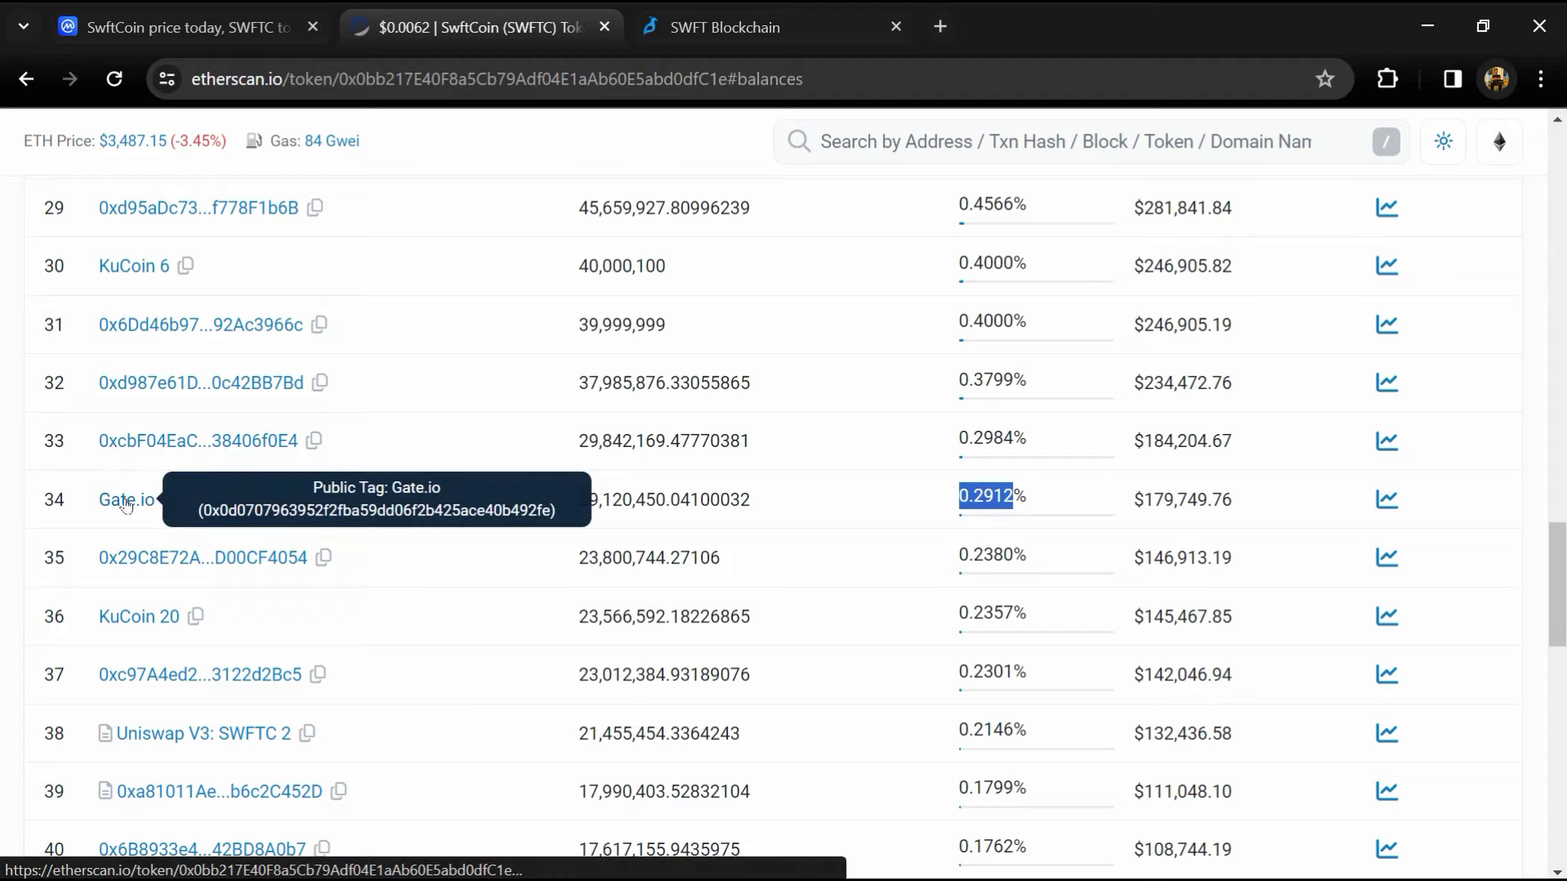
scroll(987, 496, "down", 2)
scroll(992, 493, "down", 3)
scroll(993, 490, "down", 4)
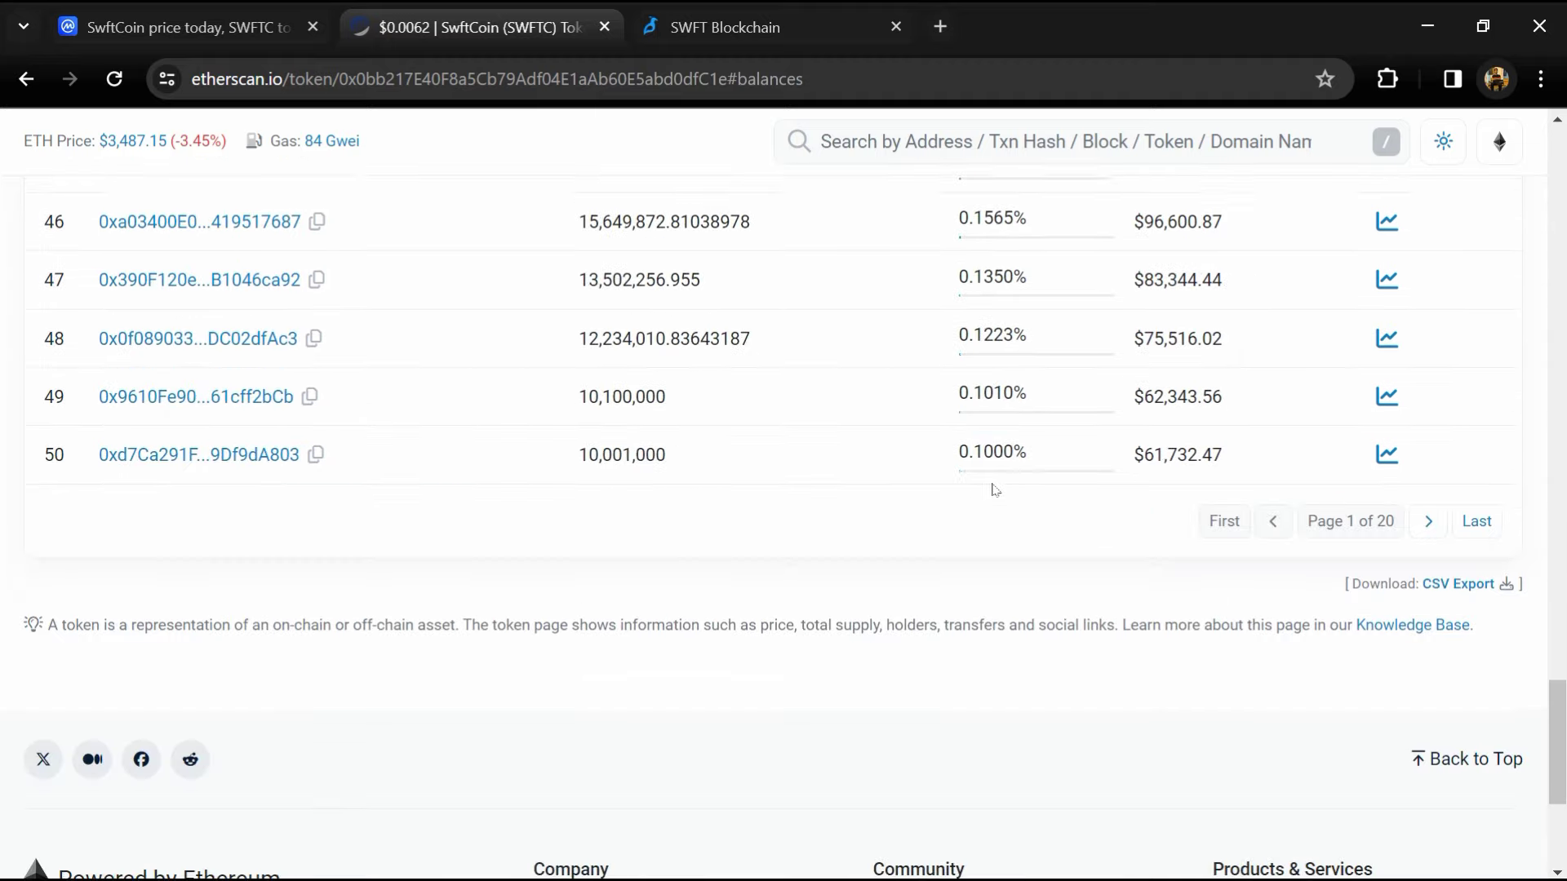
scroll(993, 491, "up", 9)
scroll(992, 490, "up", 5)
scroll(993, 490, "up", 3)
scroll(992, 490, "up", 3)
scroll(986, 477, "up", 1)
scroll(986, 478, "up", 1)
scroll(979, 463, "down", 1)
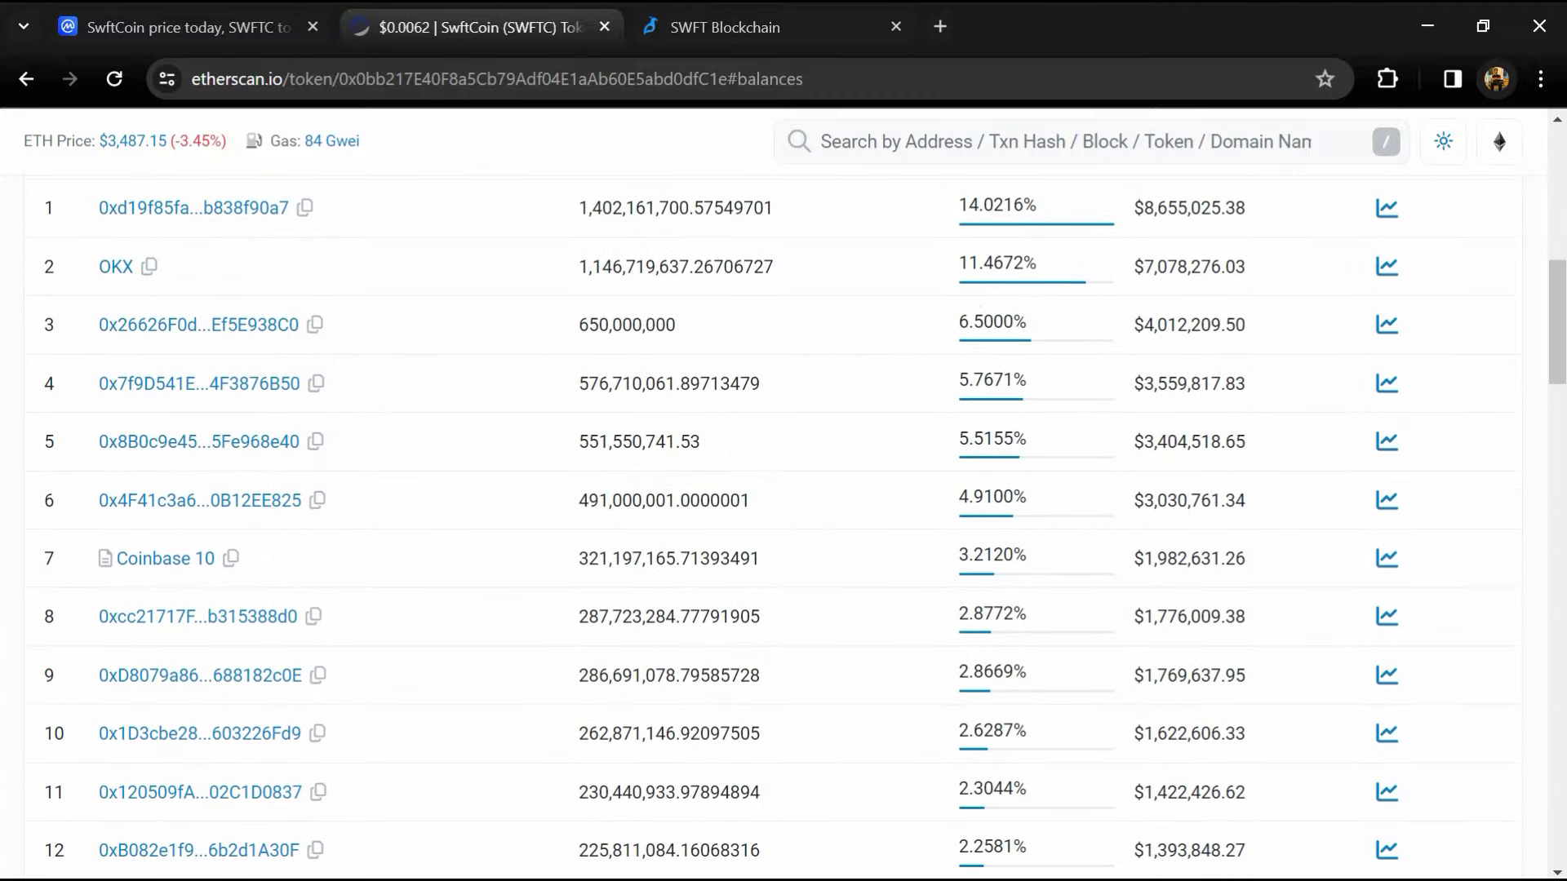
scroll(977, 463, "down", 2)
scroll(978, 463, "up", 2)
scroll(978, 463, "up", 1)
scroll(977, 463, "down", 1)
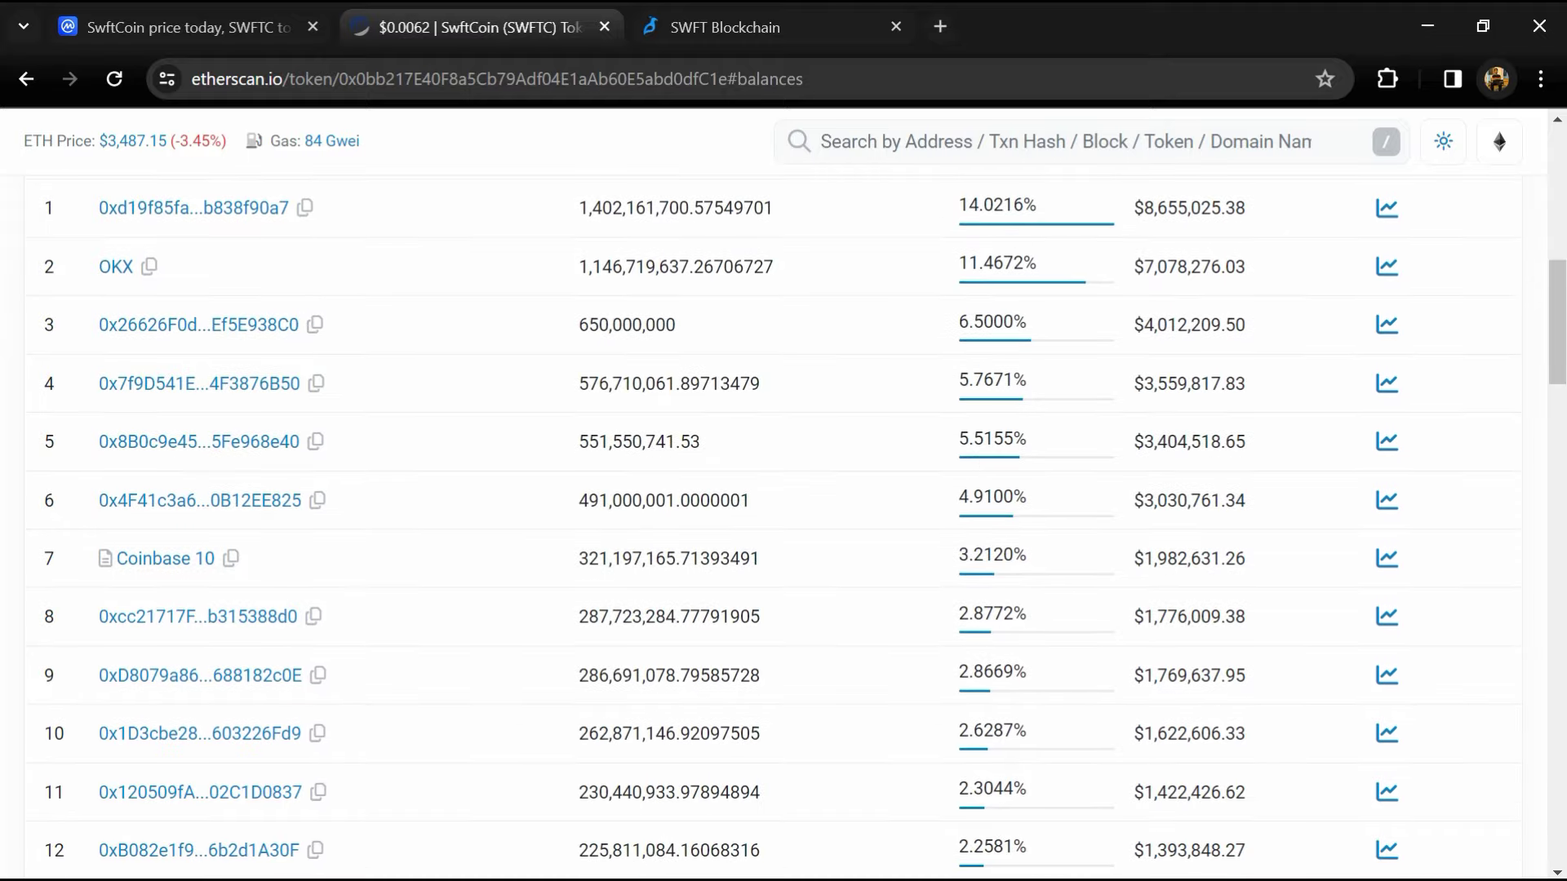